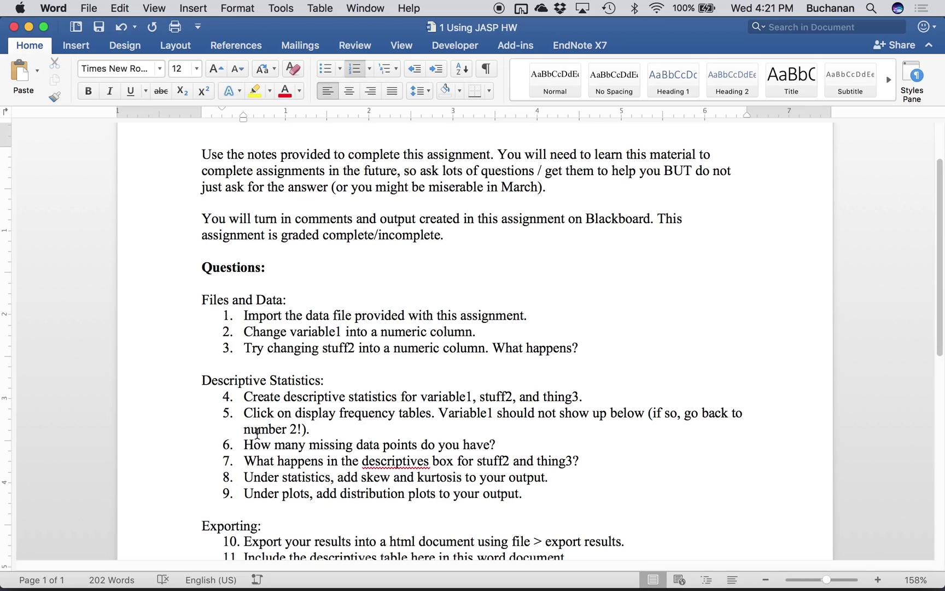
Open 1 Intro Sofware data.csv from the 2 assignments folder in JASP.
{"action": "scroll", "coordinate": [258, 434], "scroll_direction": "up", "scroll_amount": 2}
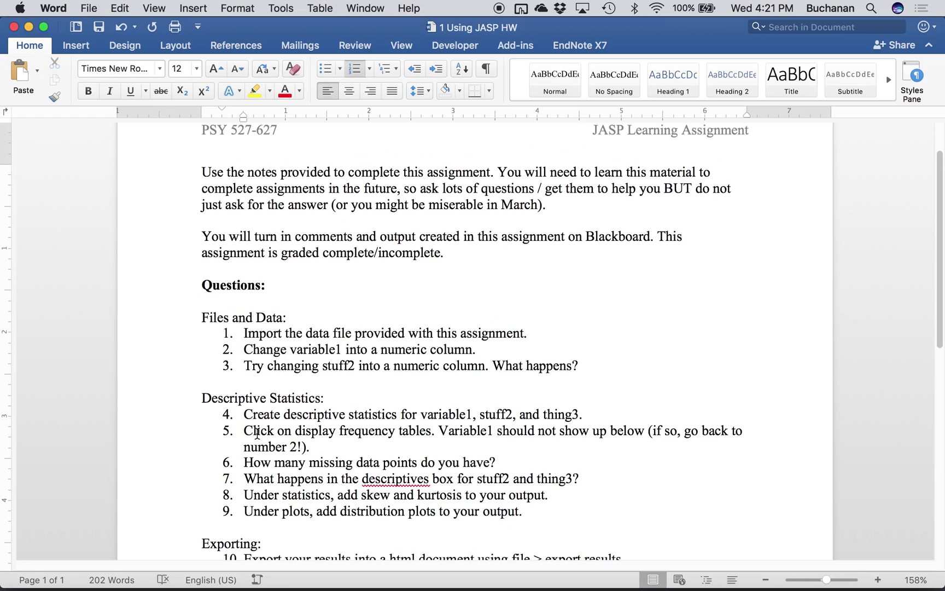
{"action": "scroll", "coordinate": [257, 434], "scroll_direction": "down", "scroll_amount": 5}
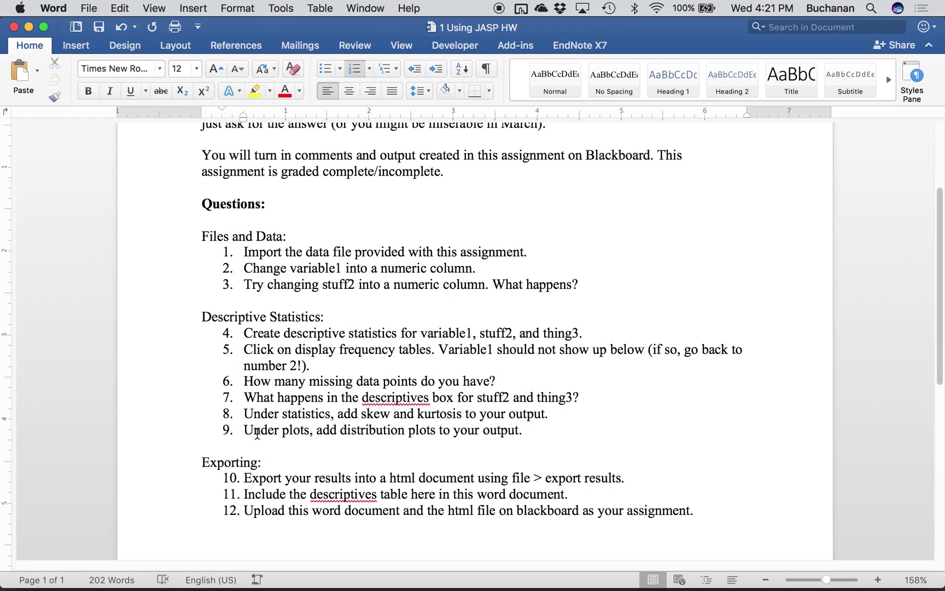
{"action": "scroll", "coordinate": [257, 434], "scroll_direction": "down", "scroll_amount": 5}
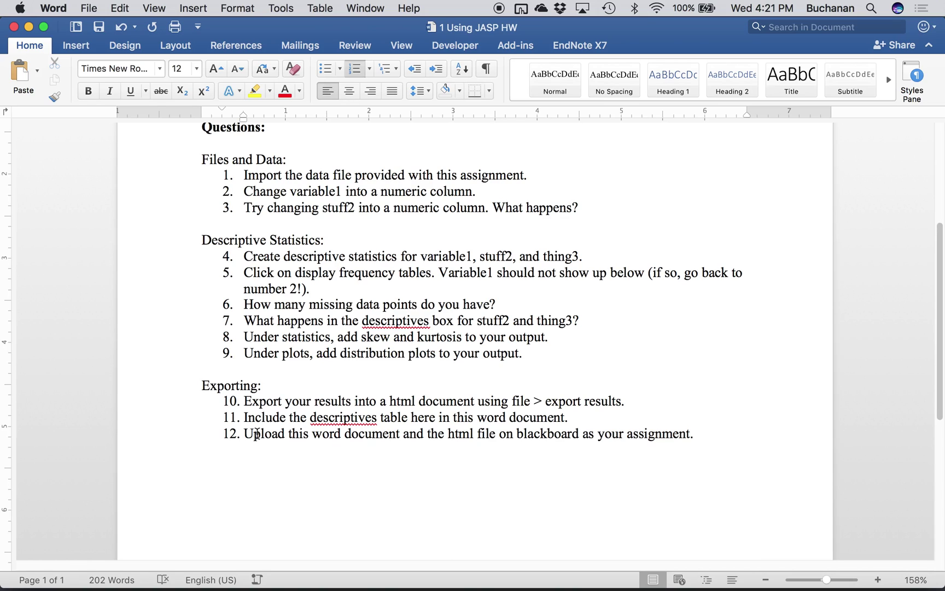
{"action": "key", "text": "ctrl+Up"}
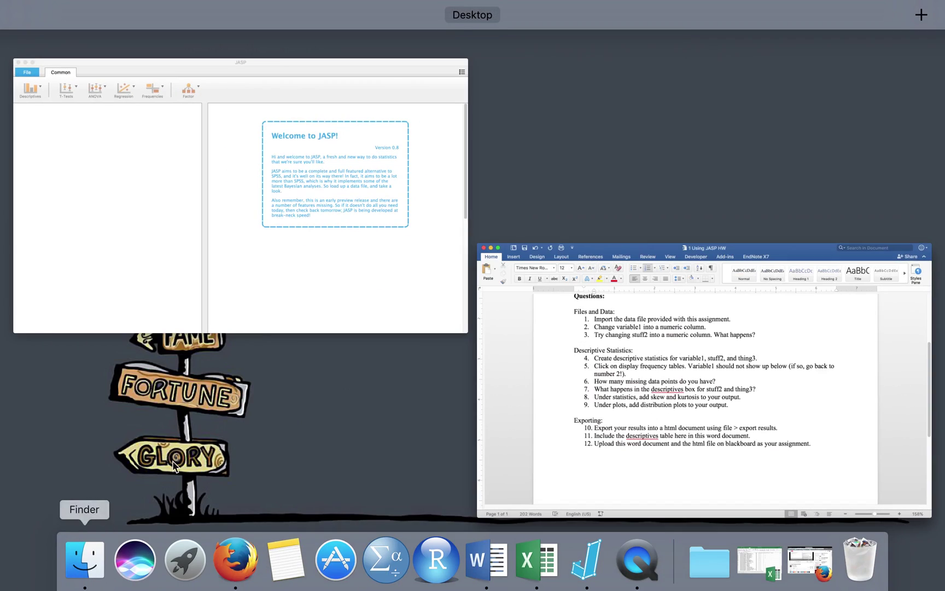
{"action": "left_click", "coordinate": [257, 260]}
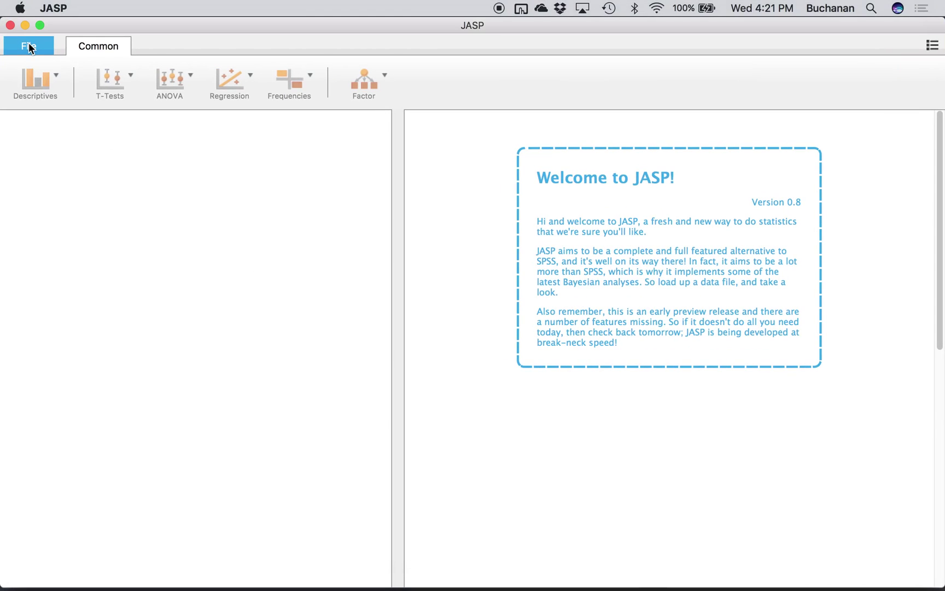
{"action": "left_click", "coordinate": [30, 48]}
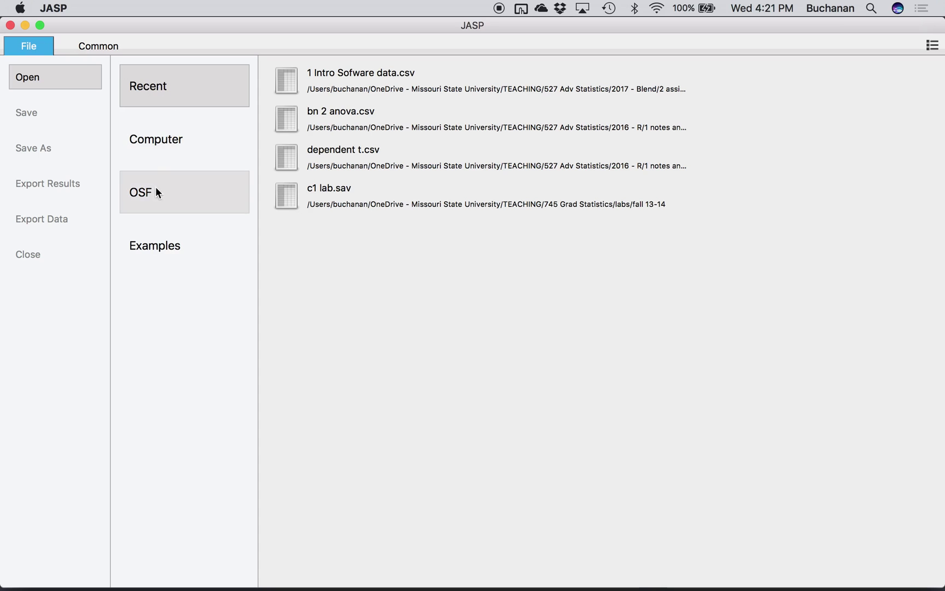
{"action": "left_click", "coordinate": [156, 140]}
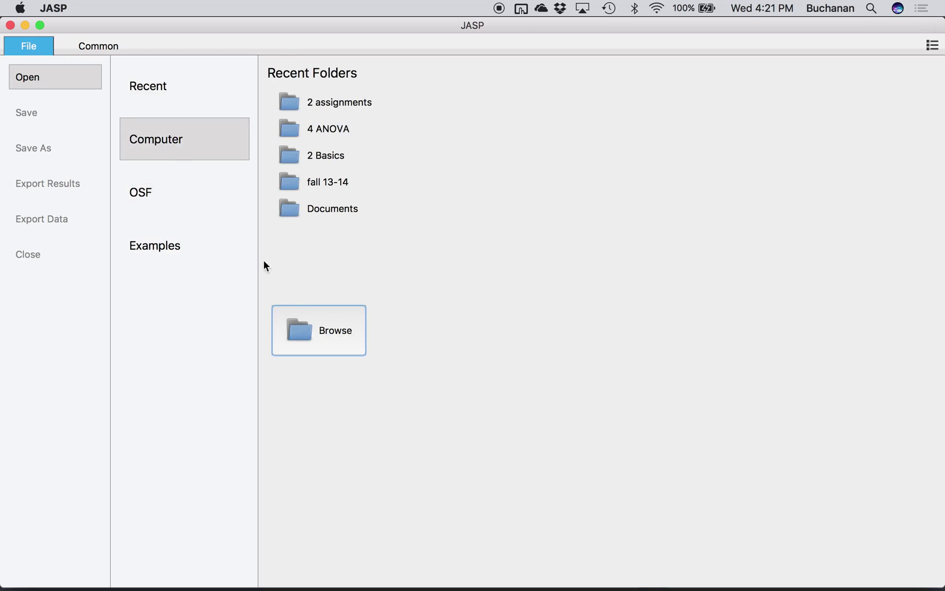
{"action": "left_click", "coordinate": [318, 332]}
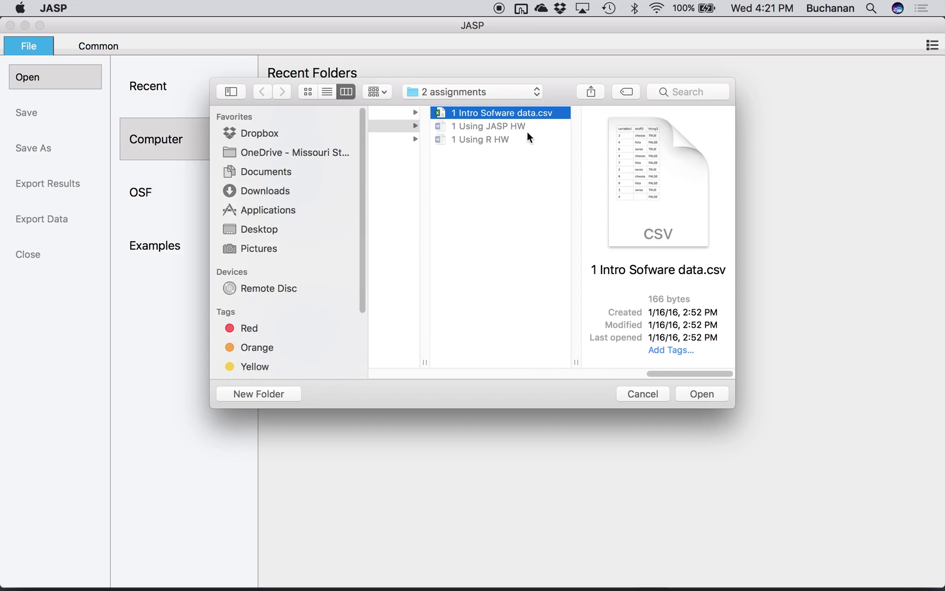
{"action": "key", "text": "Return"}
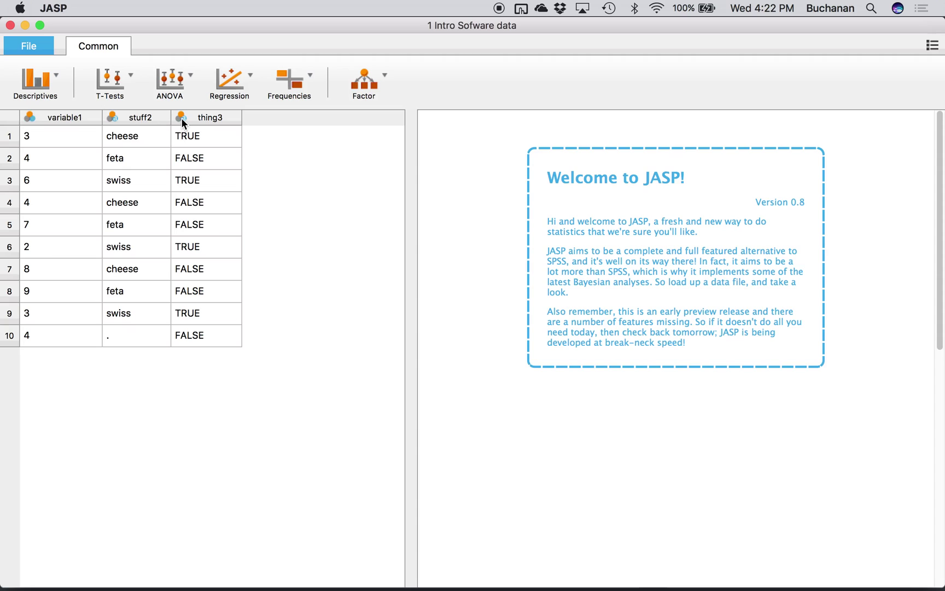
{"action": "left_click", "coordinate": [119, 119]}
{"action": "key", "text": "ctrl+Up"}
{"action": "left_click", "coordinate": [184, 456]}
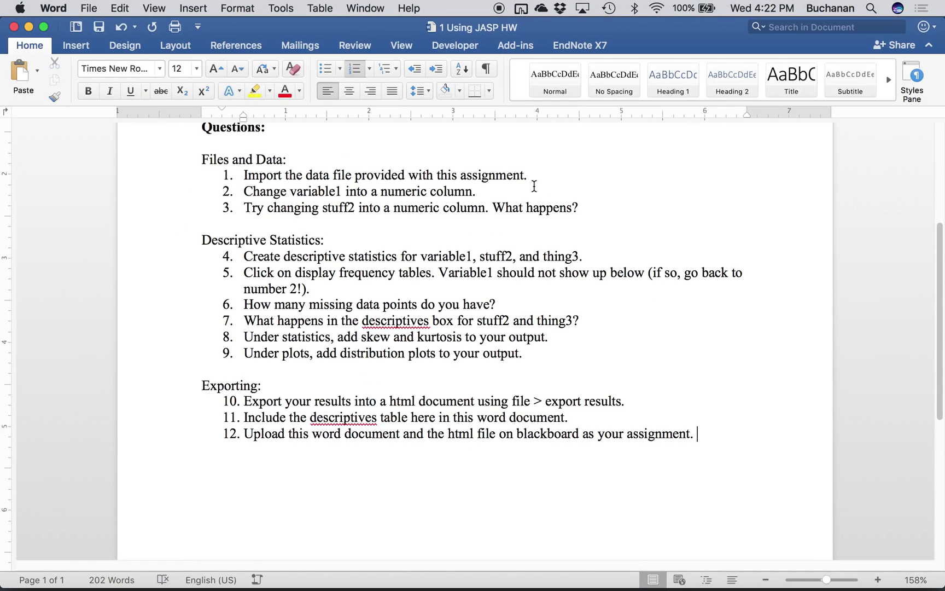
{"action": "key", "text": "ctrl+Up"}
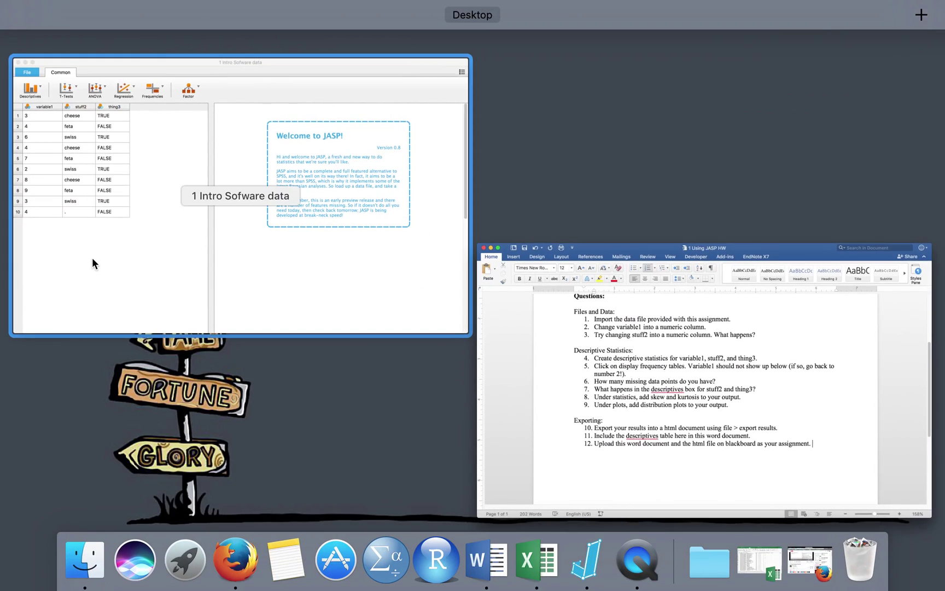
Set variable1's measurement type to Scale, then return to the Word assignment.
{"action": "left_click", "coordinate": [92, 257]}
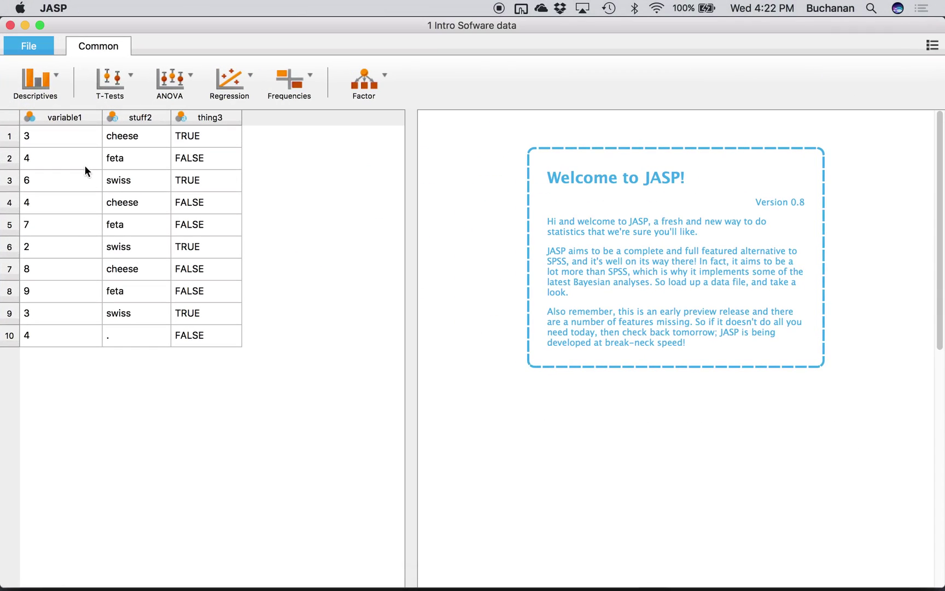
{"action": "left_click", "coordinate": [30, 118]}
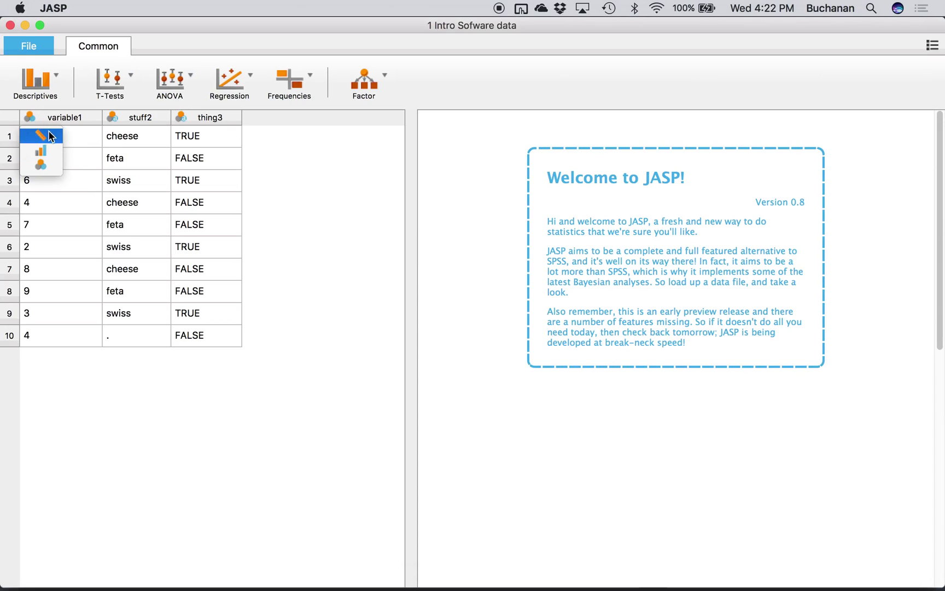
{"action": "left_click", "coordinate": [49, 135]}
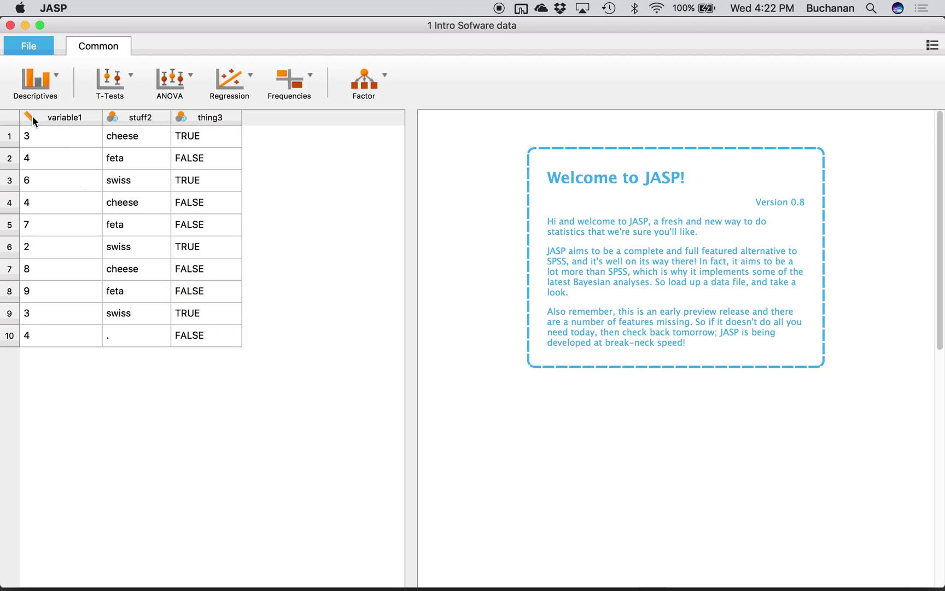
{"action": "key", "text": "ctrl+Up"}
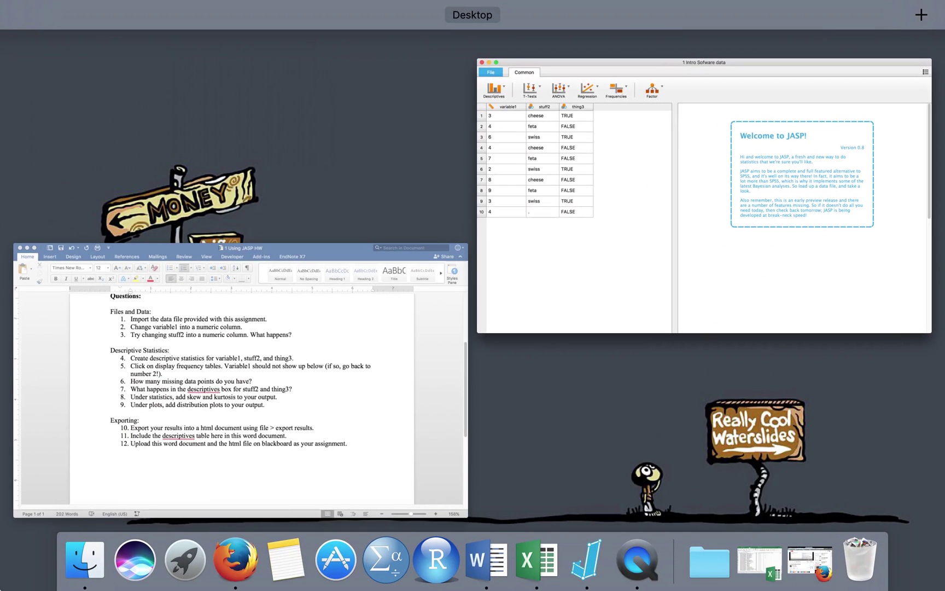
{"action": "left_click", "coordinate": [231, 389]}
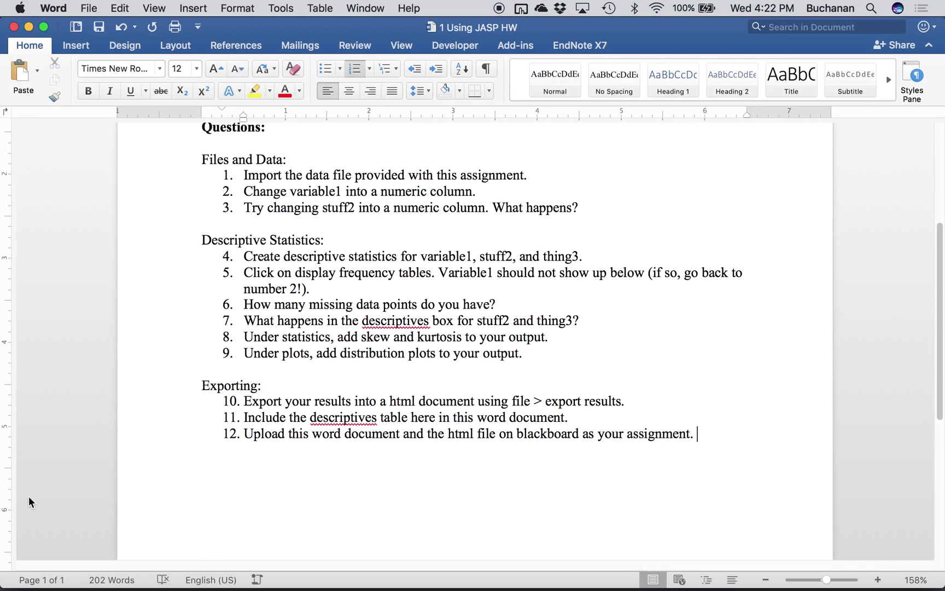
{"action": "key", "text": "ctrl+Up"}
{"action": "left_click", "coordinate": [143, 306]}
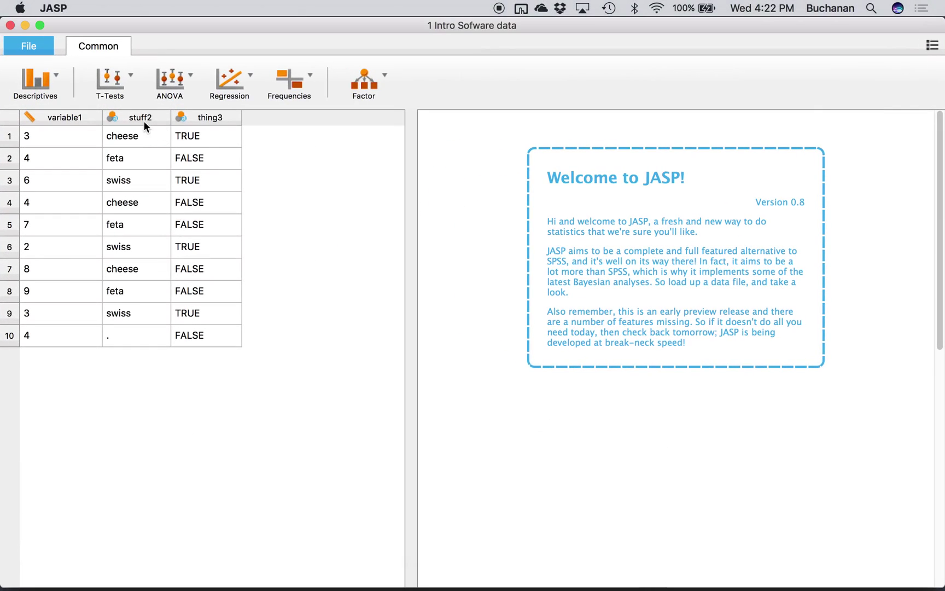
{"action": "left_click", "coordinate": [113, 119]}
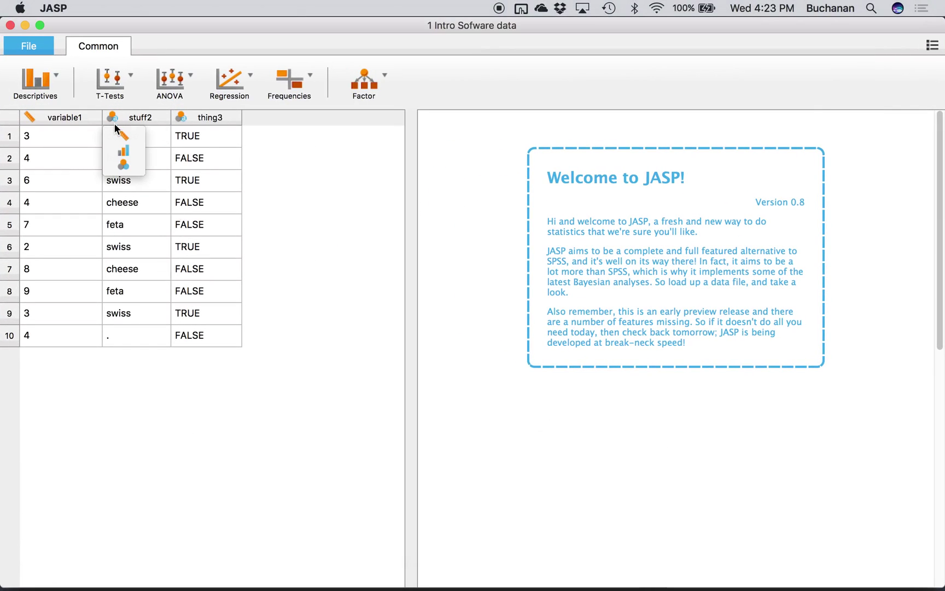
{"action": "left_click", "coordinate": [110, 136]}
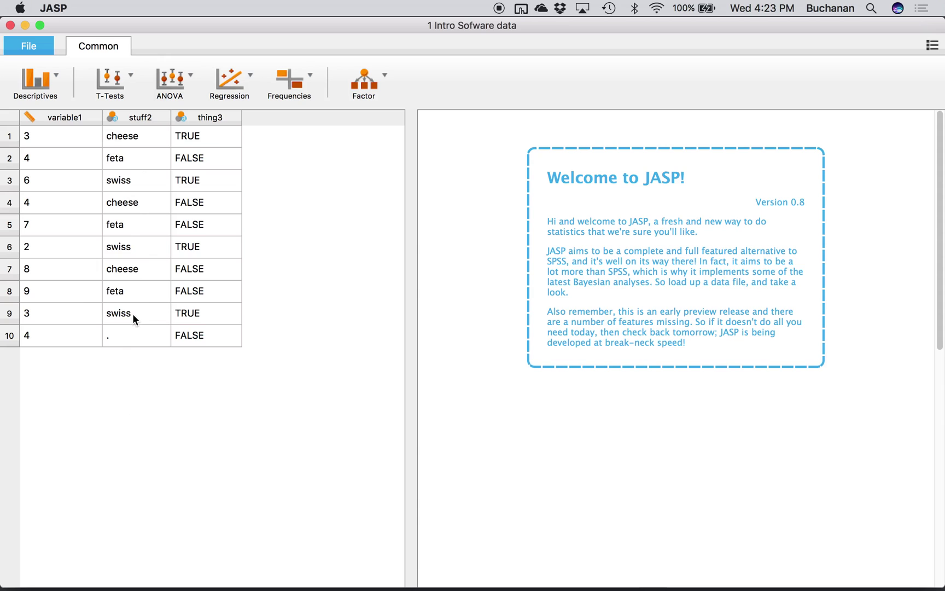
{"action": "left_click", "coordinate": [109, 118]}
{"action": "left_click", "coordinate": [115, 133]}
{"action": "key", "text": "ctrl+Up"}
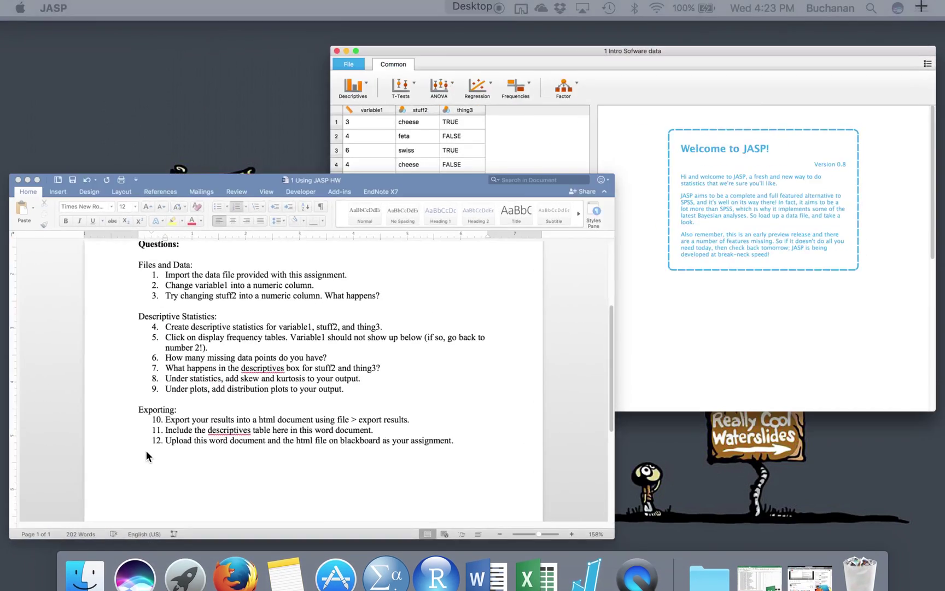
{"action": "left_click", "coordinate": [146, 451]}
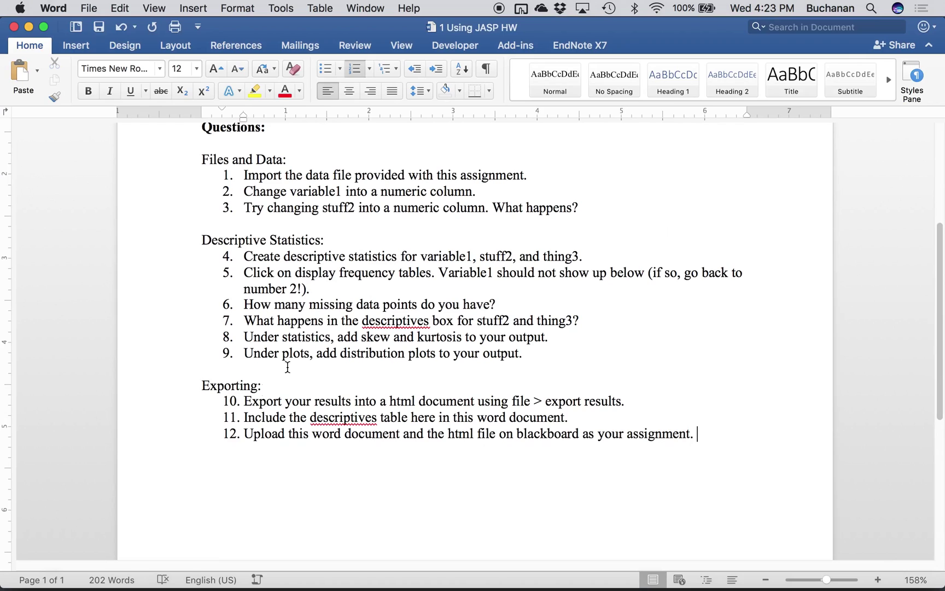
{"action": "key", "text": "ctrl+Up"}
Run Descriptive Statistics on variable1, stuff2 and thing3.
{"action": "left_click", "coordinate": [214, 263]}
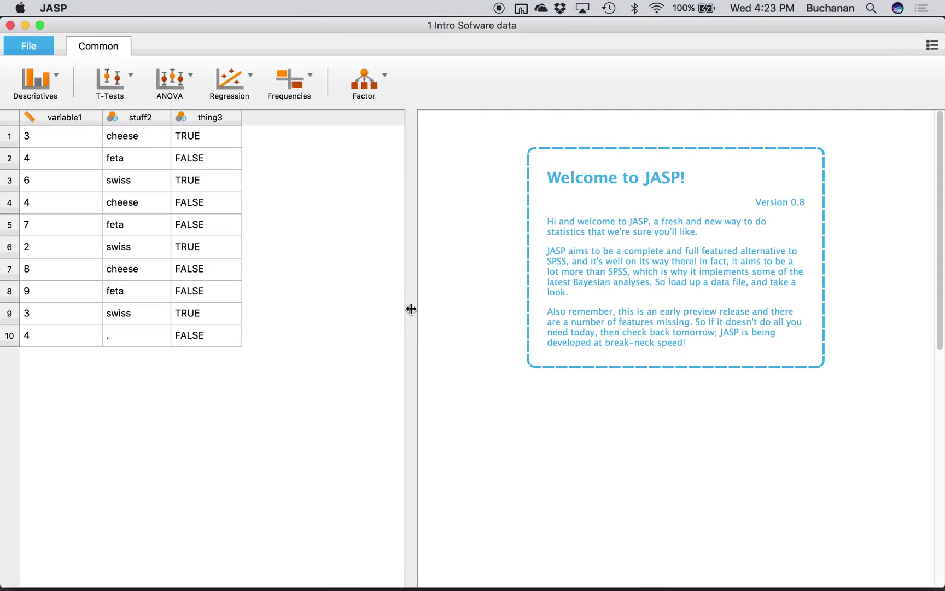
{"action": "mouse_move", "coordinate": [411, 311]}
{"action": "left_mouse_down"}
{"action": "mouse_move", "coordinate": [500, 321]}
{"action": "mouse_move", "coordinate": [252, 315]}
{"action": "mouse_move", "coordinate": [421, 317]}
{"action": "left_mouse_up"}
{"action": "left_click", "coordinate": [39, 91]}
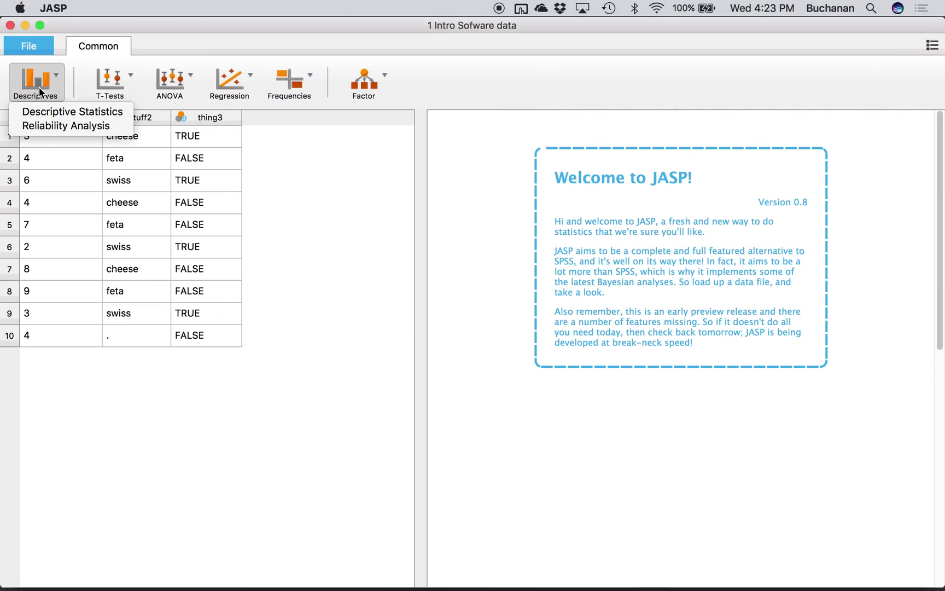
{"action": "left_click", "coordinate": [44, 113]}
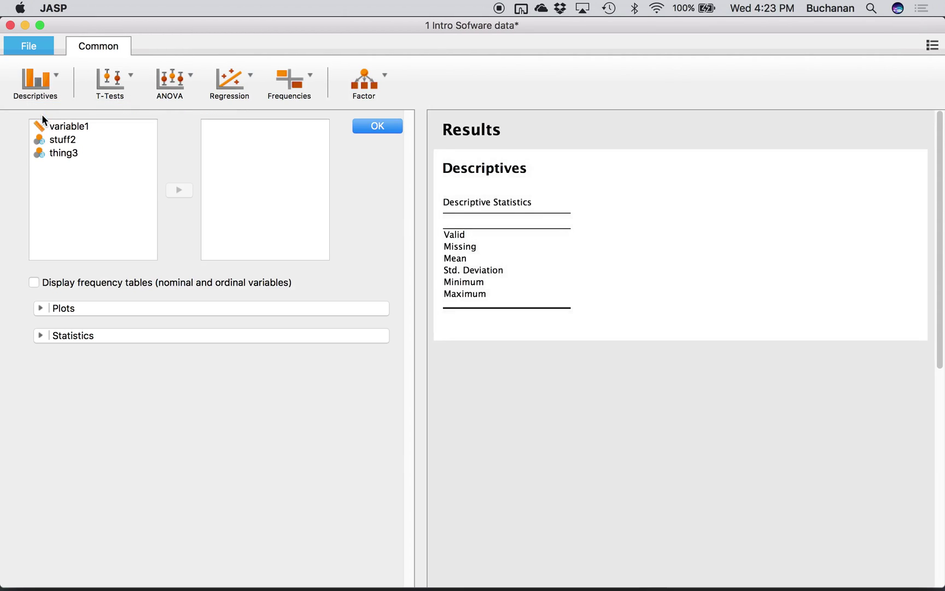
{"action": "double_click", "coordinate": [53, 125]}
{"action": "double_click", "coordinate": [66, 128]}
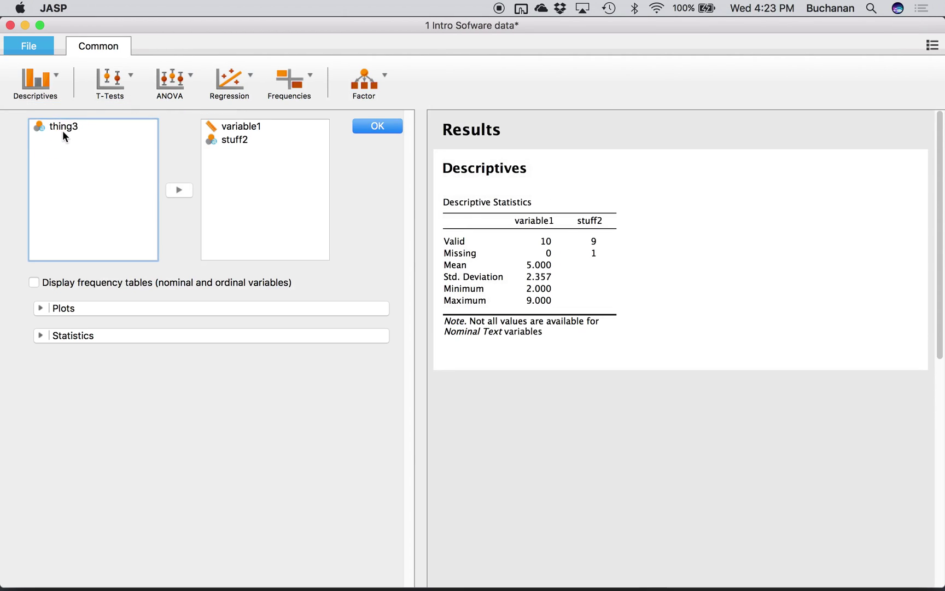
{"action": "double_click", "coordinate": [63, 130]}
Check the questions in the Word assignment document.
{"action": "key", "text": "ctrl+Up"}
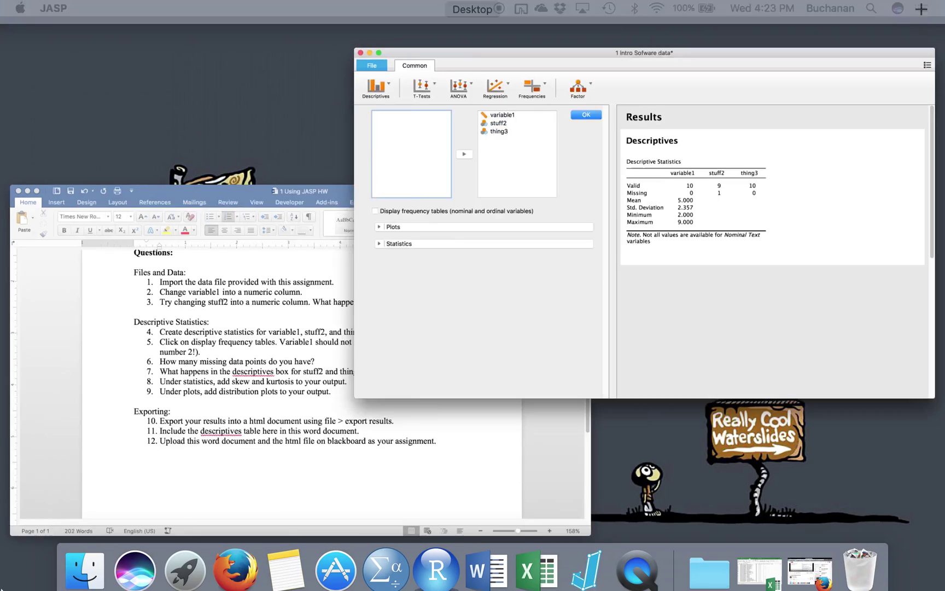
{"action": "left_click", "coordinate": [298, 224]}
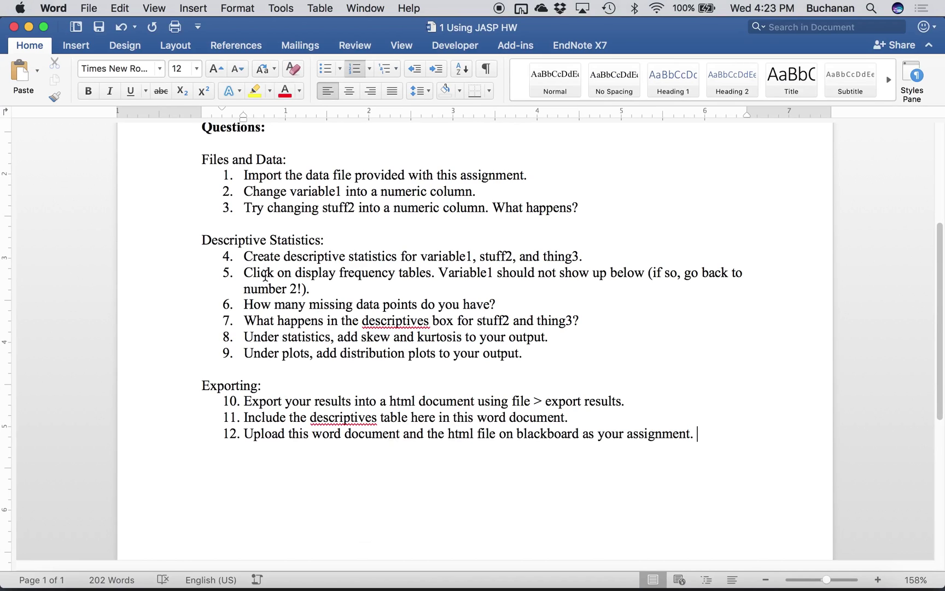
{"action": "key", "text": "ctrl+Up"}
Turn on Display frequency tables in the descriptives options.
{"action": "left_click", "coordinate": [318, 279]}
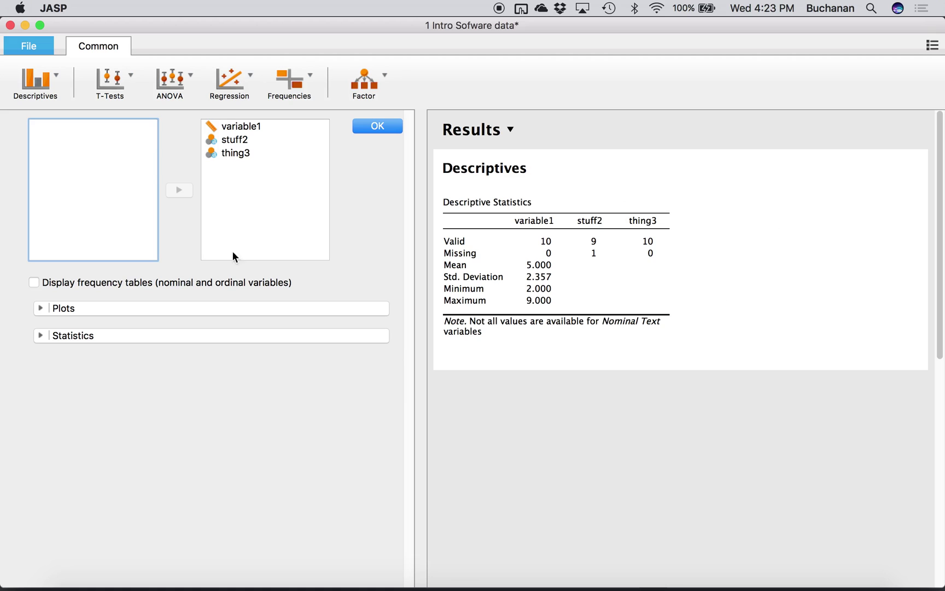
{"action": "left_click", "coordinate": [33, 282]}
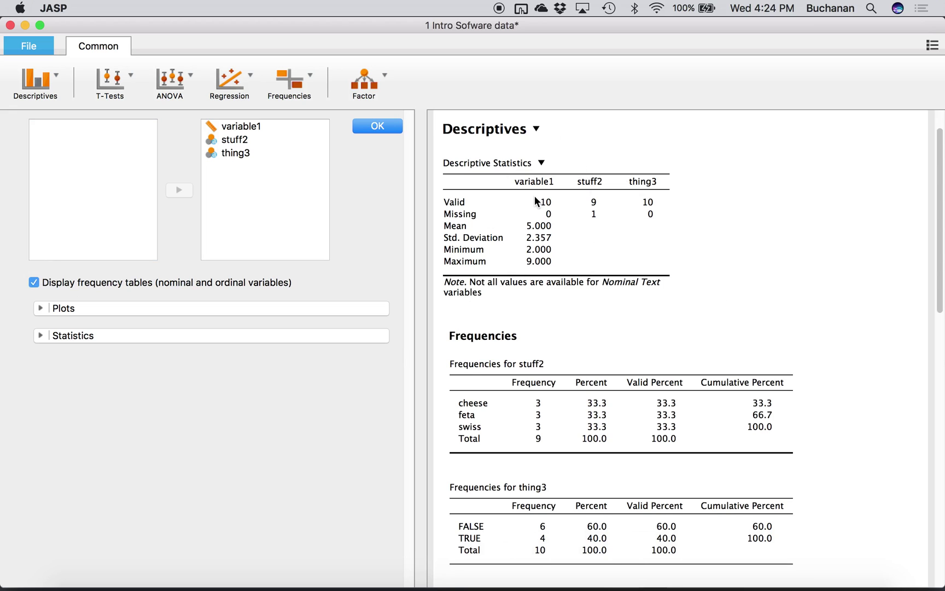
{"action": "scroll", "coordinate": [487, 315], "scroll_direction": "down", "scroll_amount": 2}
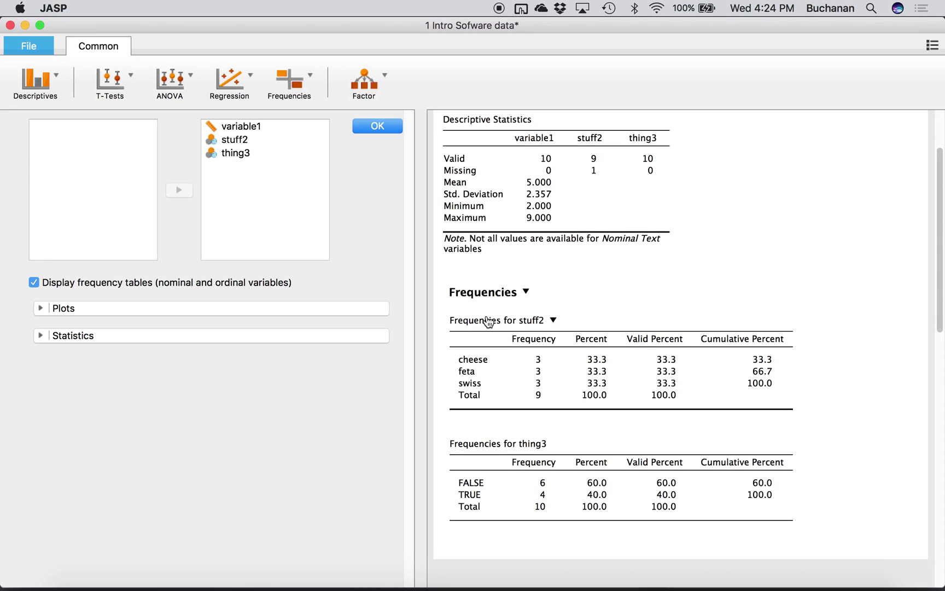
Check the Word assignment, then return to the JASP data view.
{"action": "key", "text": "ctrl+Up"}
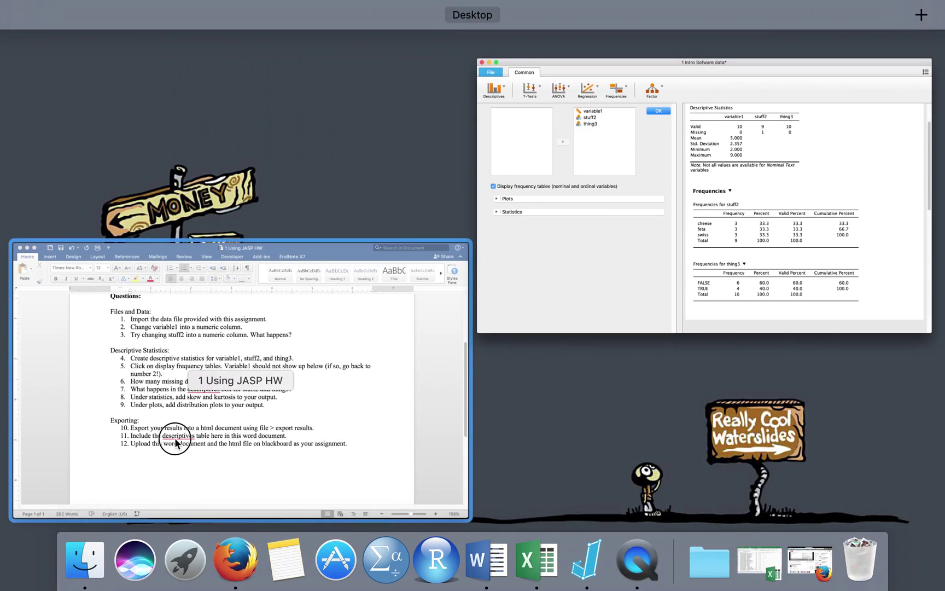
{"action": "left_click", "coordinate": [388, 274]}
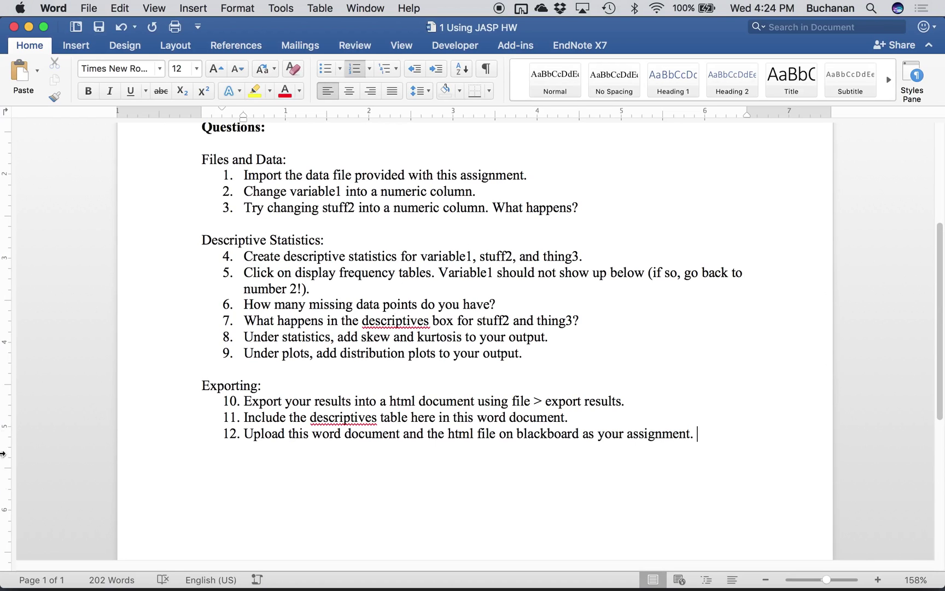
{"action": "key", "text": "ctrl+Up"}
{"action": "left_click", "coordinate": [342, 295]}
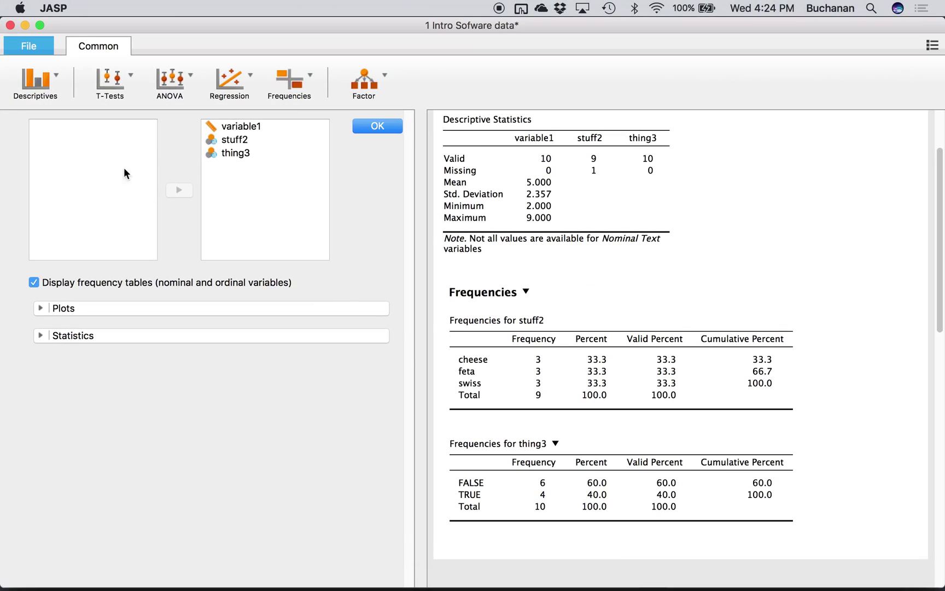
{"action": "left_click", "coordinate": [36, 88]}
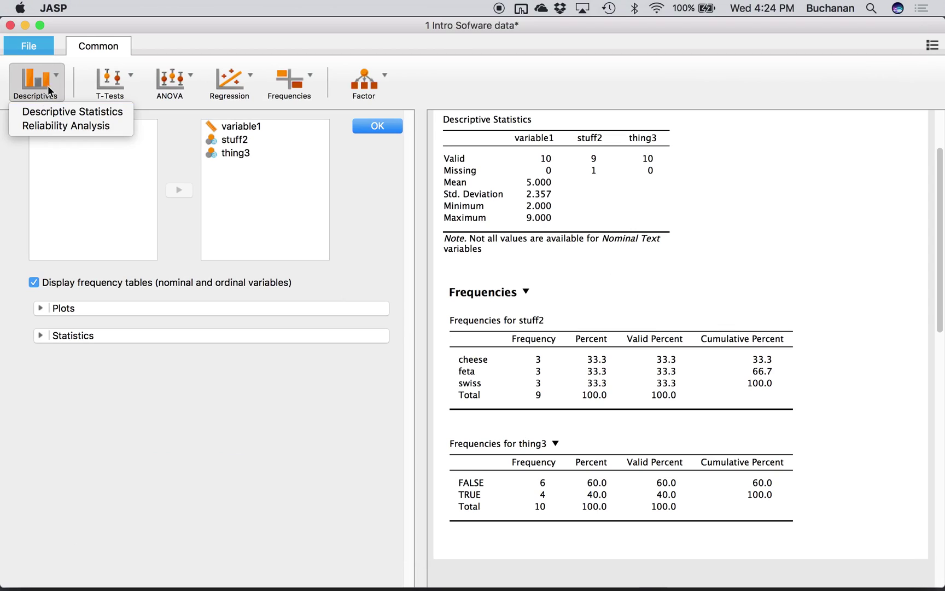
{"action": "key", "text": "Escape"}
{"action": "left_click", "coordinate": [383, 127]}
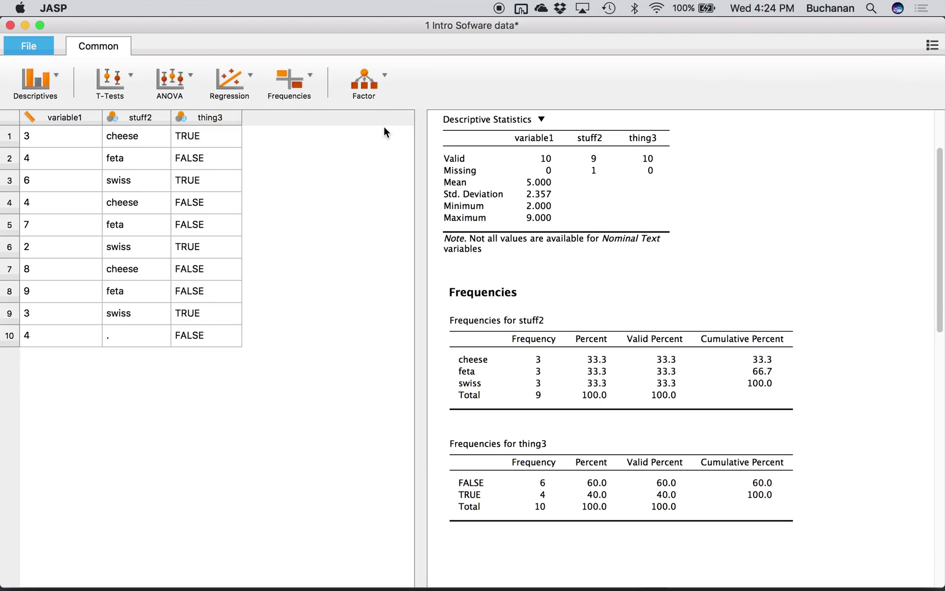
Set variable1 to Nominal and rerun Descriptive Statistics.
{"action": "left_click", "coordinate": [29, 118]}
{"action": "left_click", "coordinate": [41, 170]}
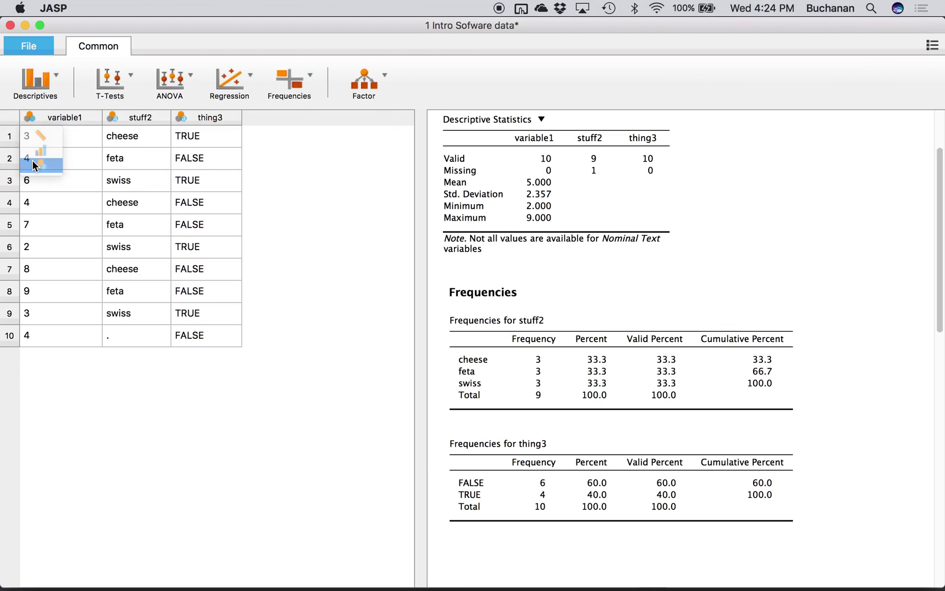
{"action": "left_click", "coordinate": [36, 82]}
{"action": "left_click", "coordinate": [39, 111]}
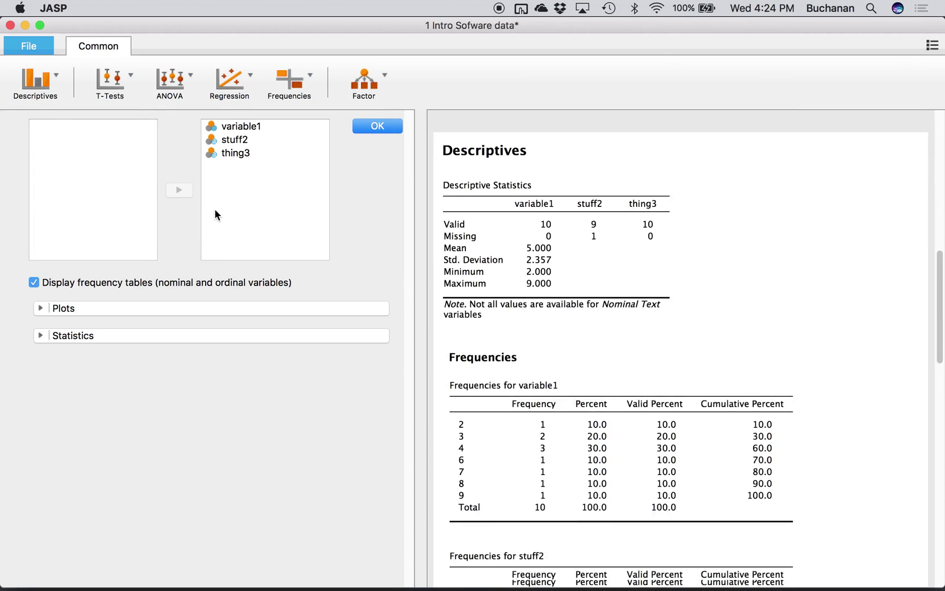
{"action": "scroll", "coordinate": [492, 344], "scroll_direction": "down", "scroll_amount": 3}
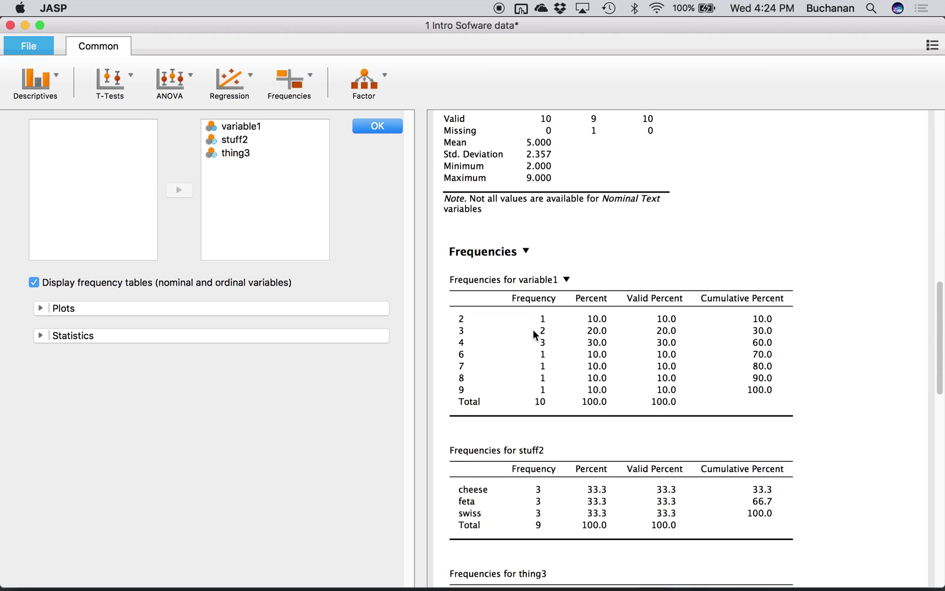
{"action": "scroll", "coordinate": [532, 329], "scroll_direction": "down", "scroll_amount": 1}
Set variable1 back to Scale and reopen the Descriptive Statistics options.
{"action": "left_click", "coordinate": [377, 126]}
{"action": "left_click", "coordinate": [47, 119]}
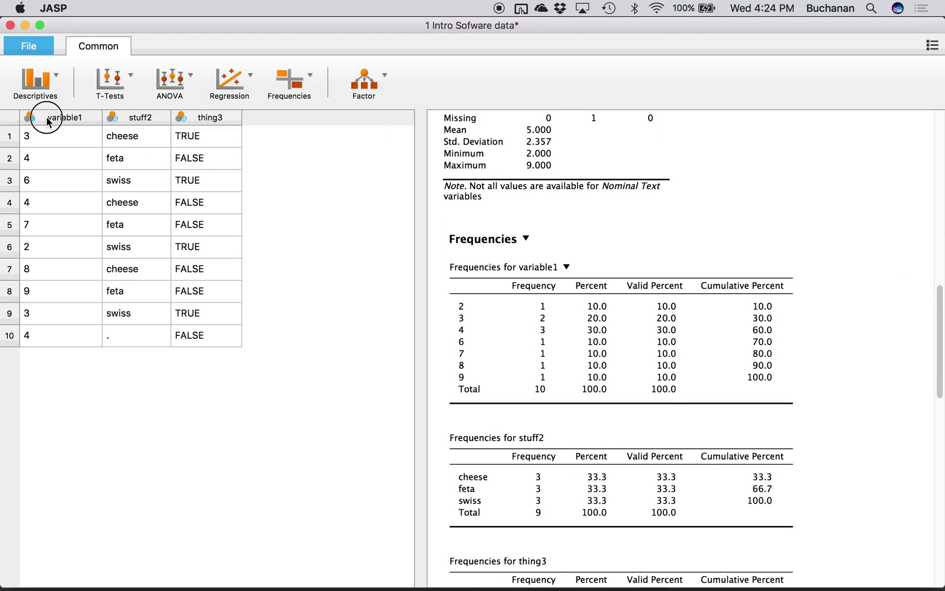
{"action": "left_click", "coordinate": [34, 130]}
{"action": "left_click", "coordinate": [46, 83]}
{"action": "left_click", "coordinate": [47, 112]}
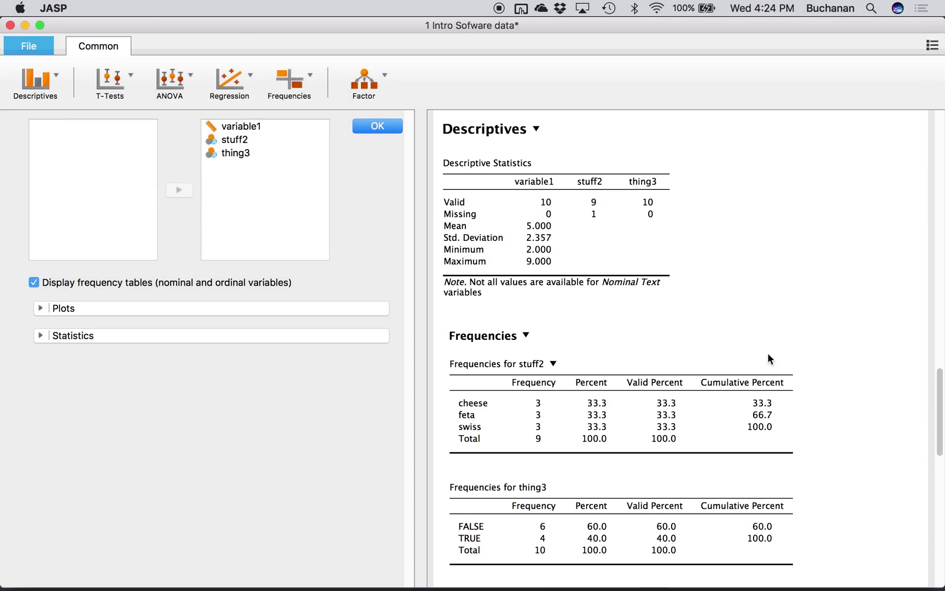
Glance at the Word assignment, then reopen the Descriptives analysis options in JASP.
{"action": "scroll", "coordinate": [676, 223], "scroll_direction": "down", "scroll_amount": 3}
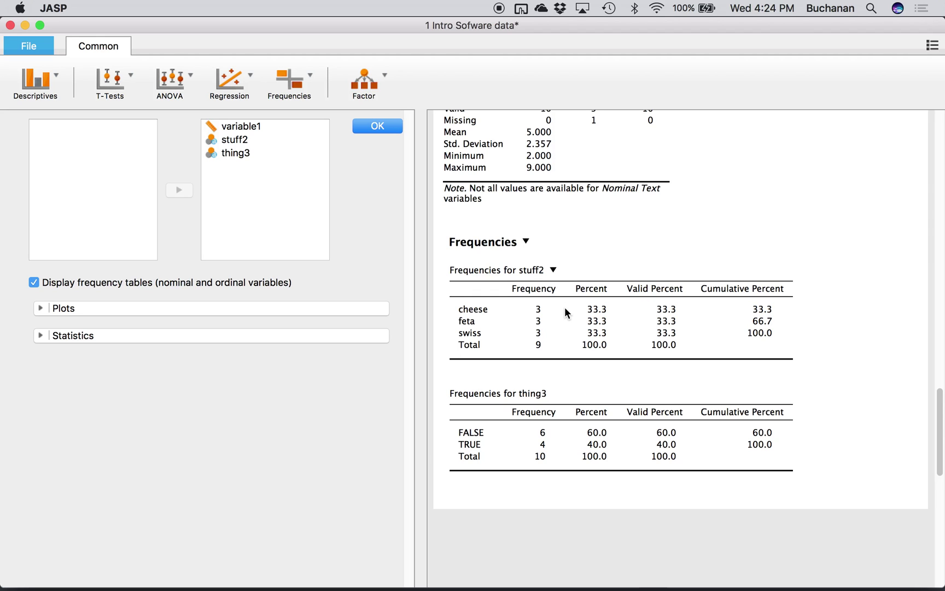
{"action": "key", "text": "ctrl+Up"}
{"action": "left_click", "coordinate": [166, 487]}
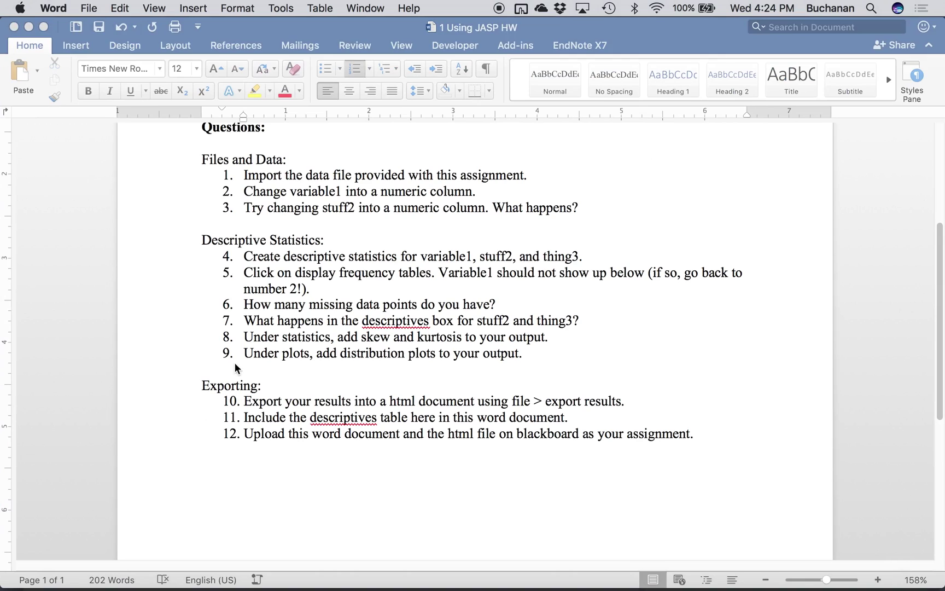
{"action": "key", "text": "ctrl+Up"}
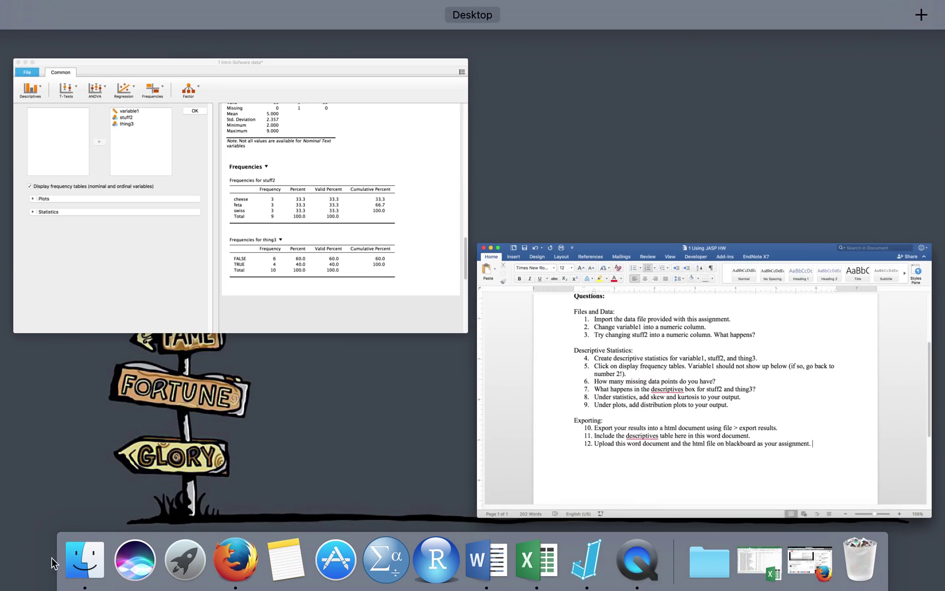
{"action": "left_click", "coordinate": [279, 278]}
{"action": "scroll", "coordinate": [667, 288], "scroll_direction": "up", "scroll_amount": 3}
{"action": "scroll", "coordinate": [668, 295], "scroll_direction": "up", "scroll_amount": 1}
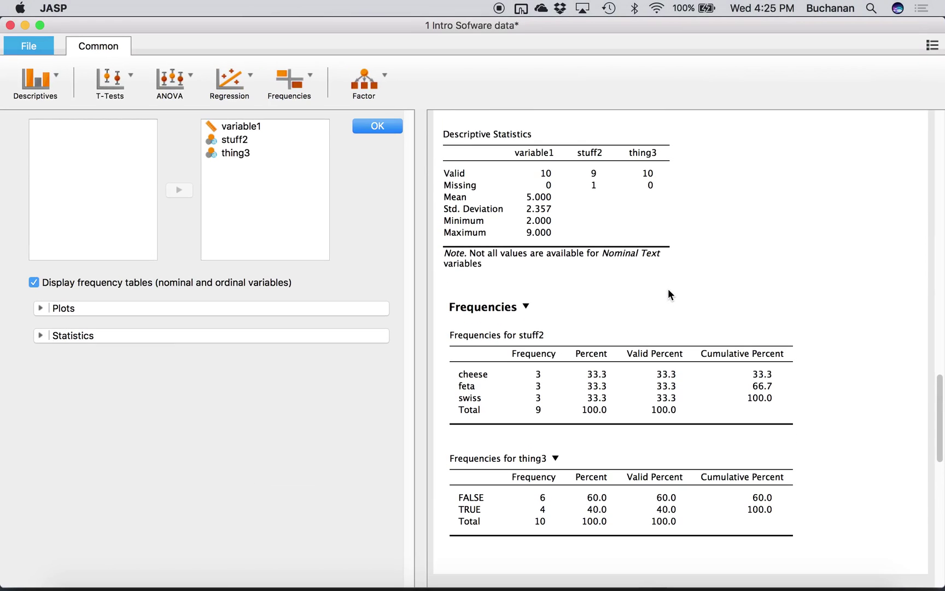
{"action": "left_click", "coordinate": [378, 127]}
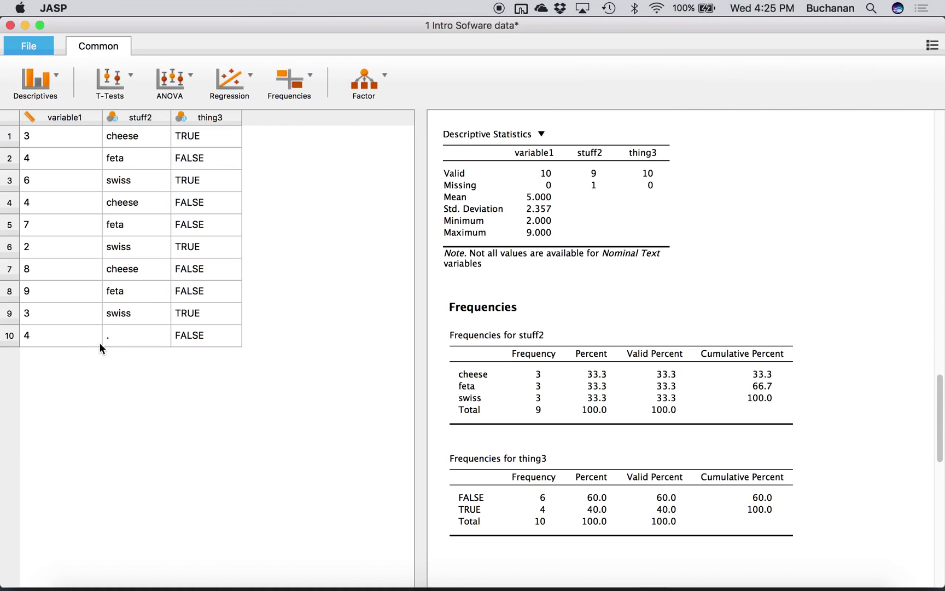
{"action": "left_click", "coordinate": [593, 184]}
Compare the Word assignment questions against the JASP descriptives panel.
{"action": "key", "text": "ctrl+Up"}
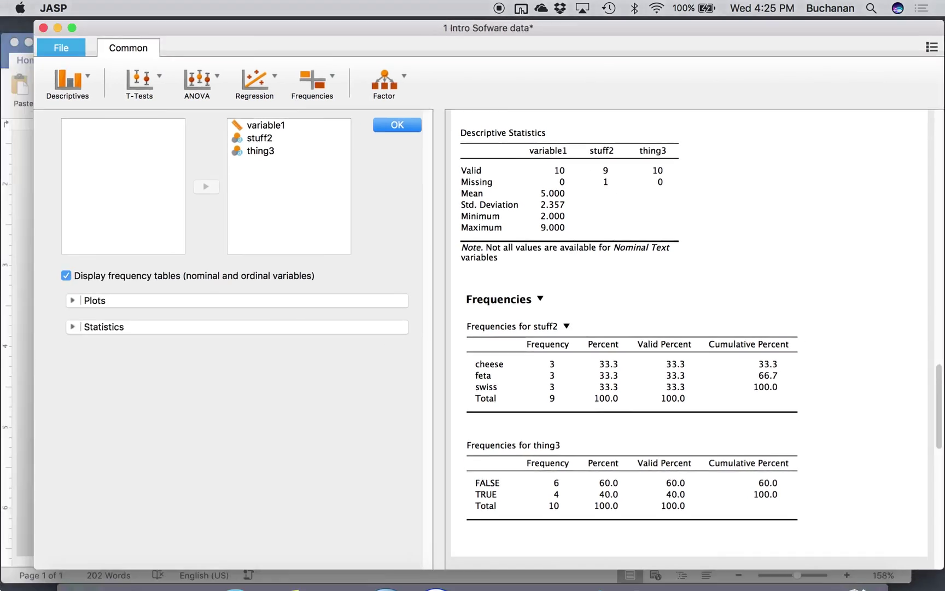
{"action": "left_click", "coordinate": [323, 391]}
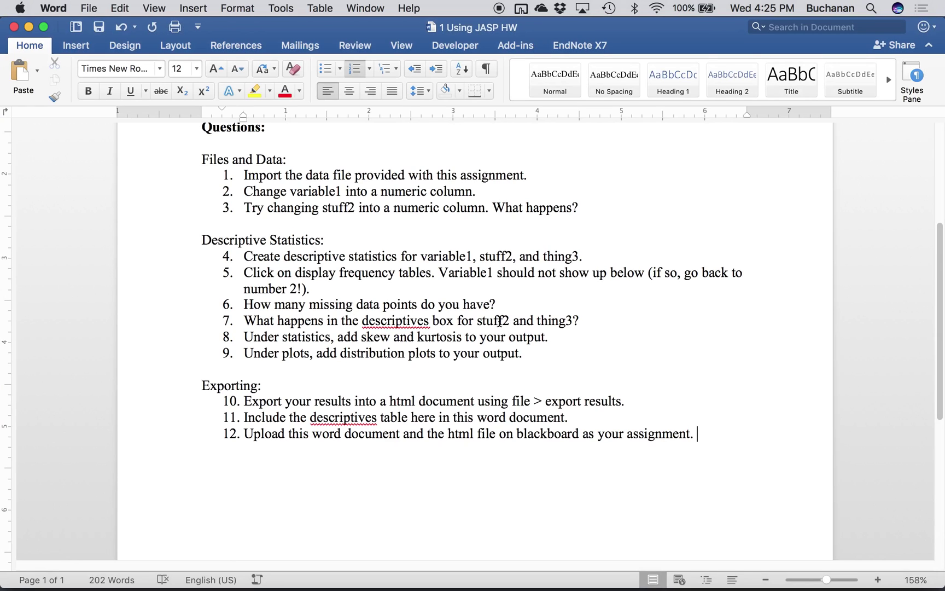
{"action": "key", "text": "ctrl+Up"}
{"action": "left_click", "coordinate": [317, 281]}
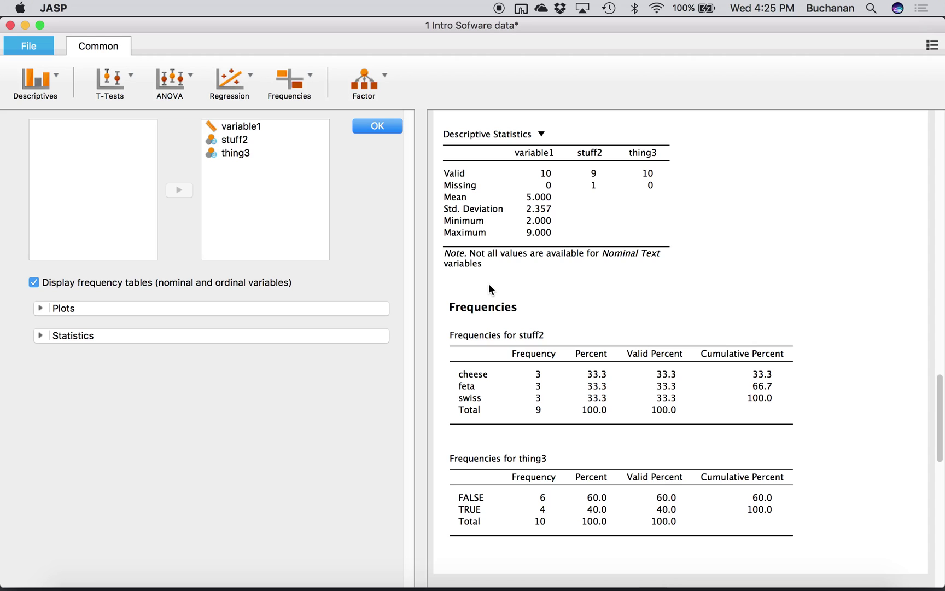
{"action": "key", "text": "ctrl+Up"}
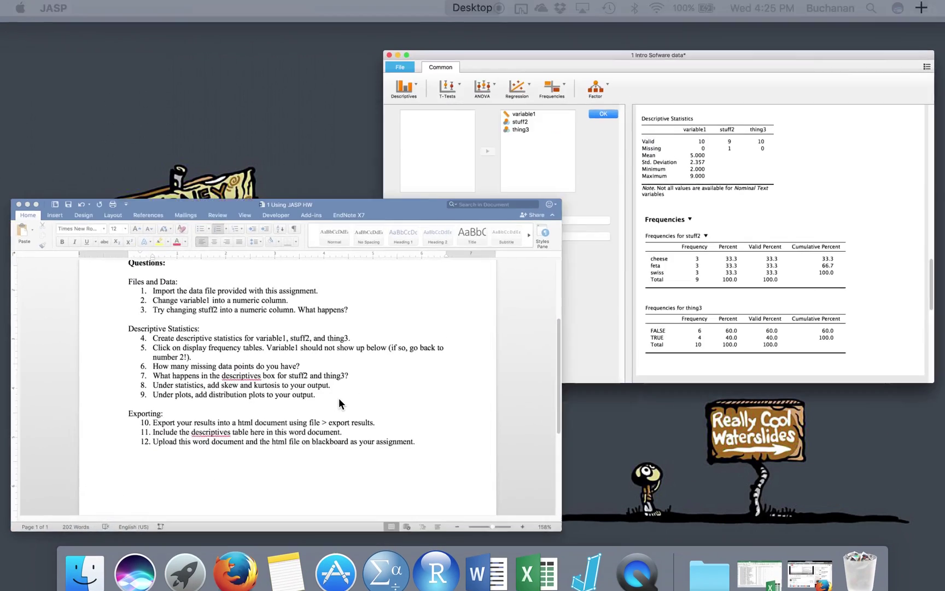
{"action": "left_click", "coordinate": [340, 399]}
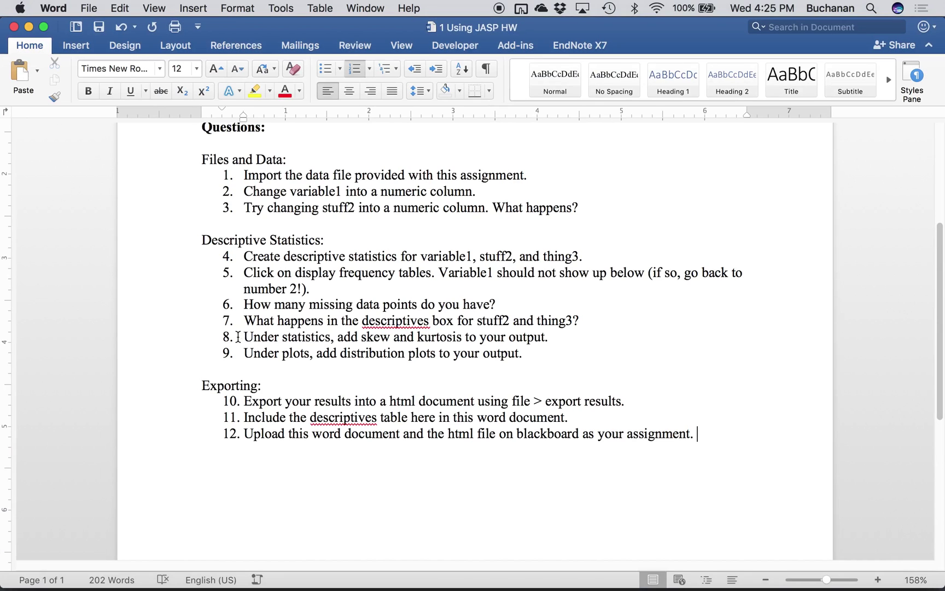
{"action": "key", "text": "ctrl+Up"}
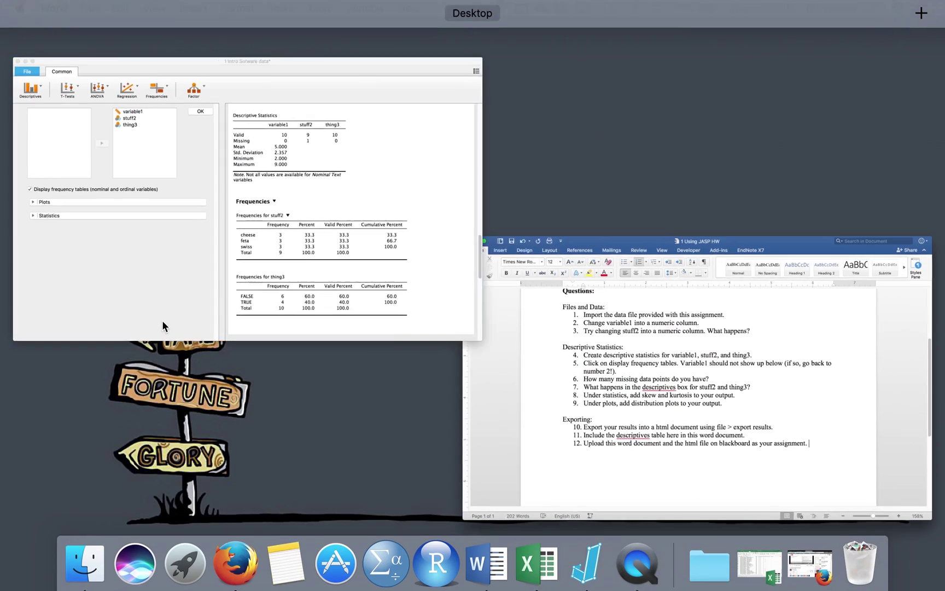
{"action": "left_click", "coordinate": [162, 320]}
Tick Skewness and Kurtosis under Statistics, then expand the Plots section.
{"action": "left_click", "coordinate": [48, 334]}
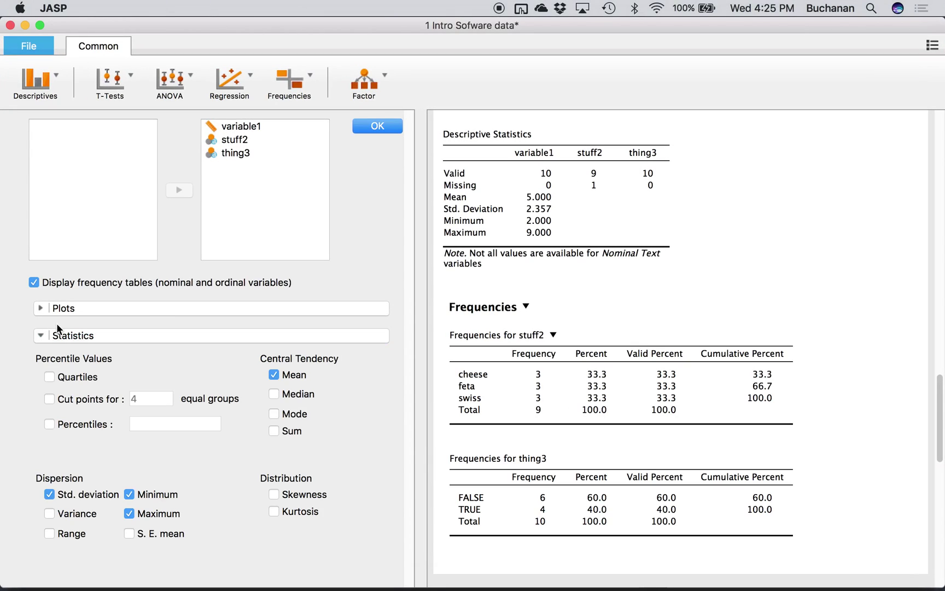
{"action": "left_click", "coordinate": [273, 494]}
{"action": "left_click", "coordinate": [273, 511]}
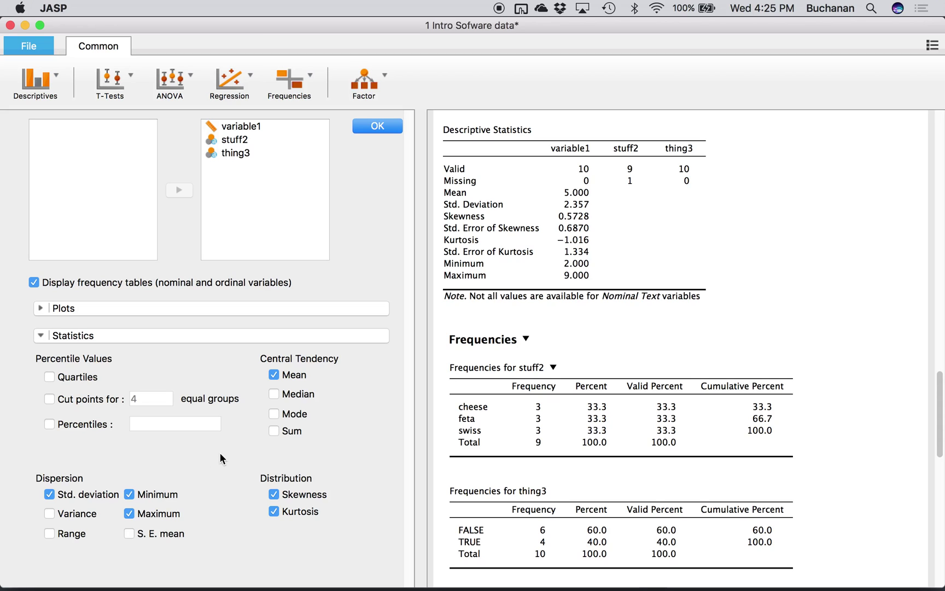
{"action": "left_click", "coordinate": [90, 308]}
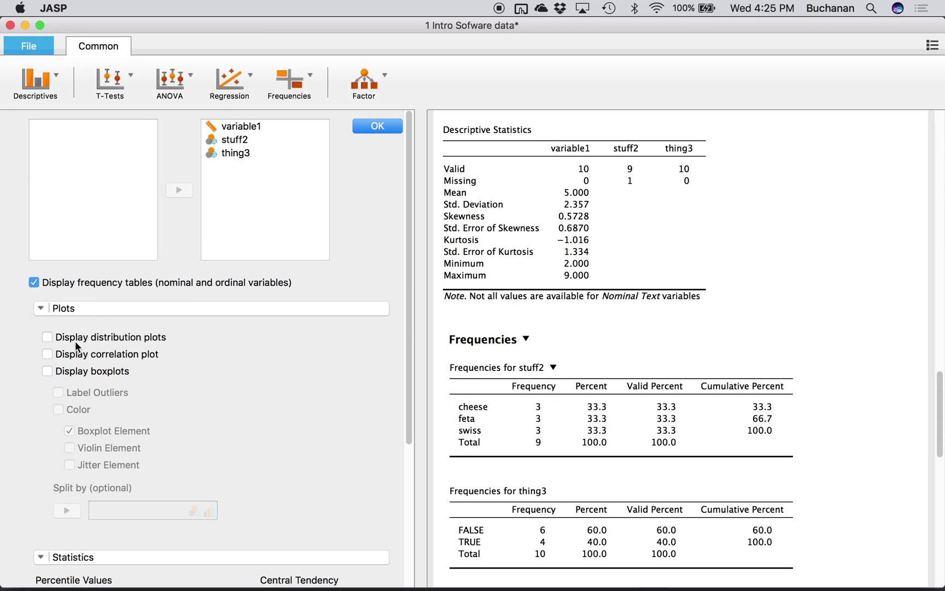
Turn on distribution plots and review the bar charts for stuff2 and thing3.
{"action": "left_click", "coordinate": [47, 337]}
{"action": "scroll", "coordinate": [819, 303], "scroll_direction": "down", "scroll_amount": 2}
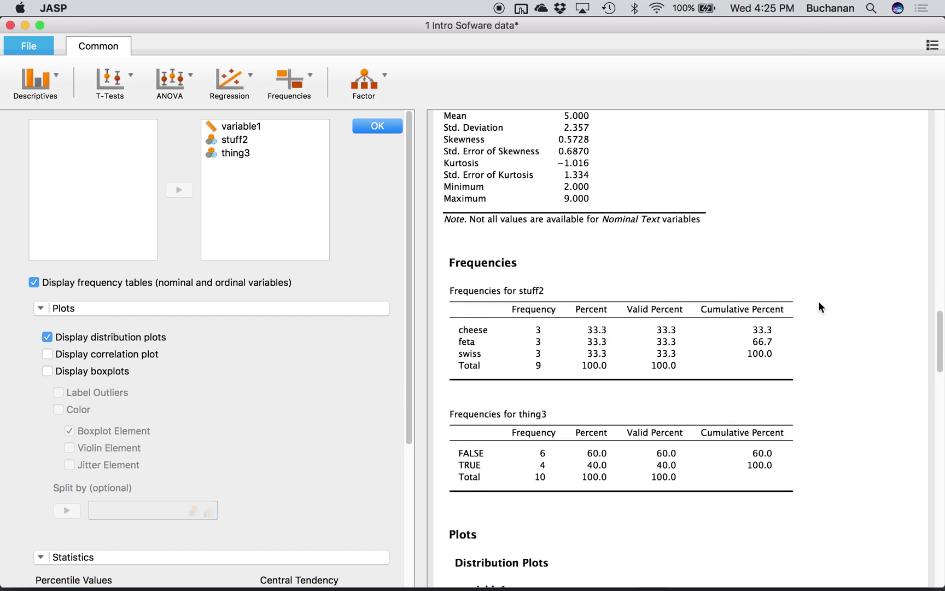
{"action": "scroll", "coordinate": [819, 306], "scroll_direction": "down", "scroll_amount": 7}
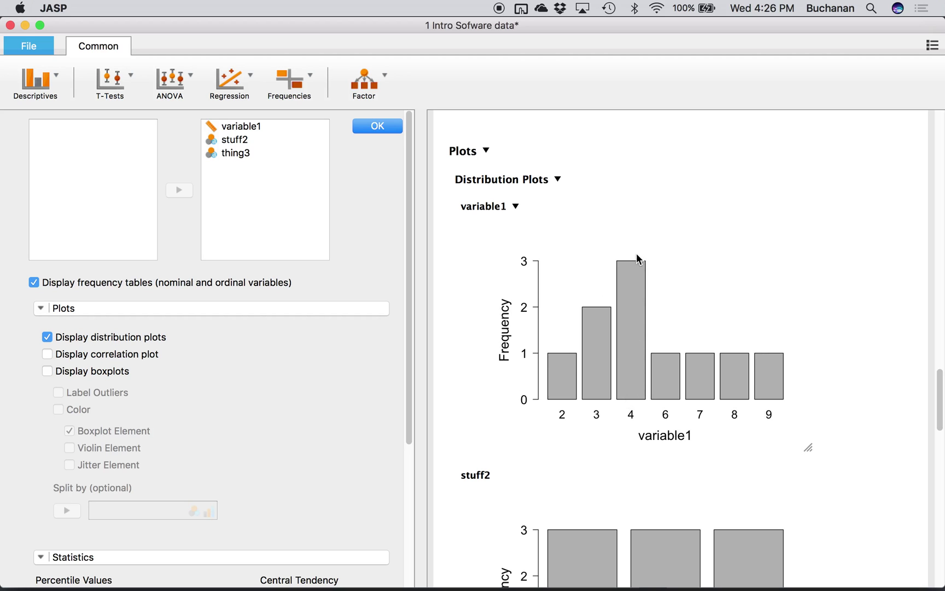
{"action": "scroll", "coordinate": [613, 333], "scroll_direction": "down", "scroll_amount": 10}
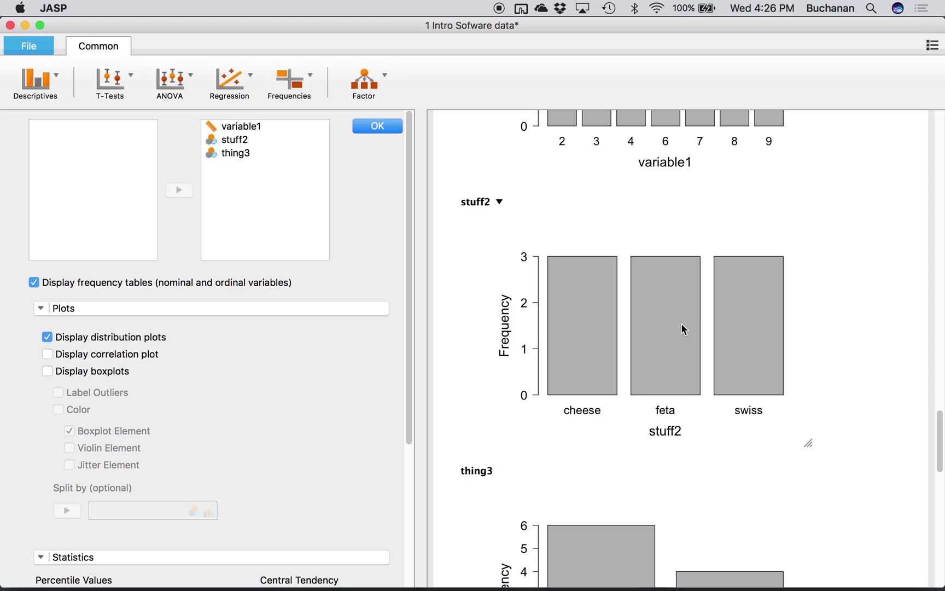
{"action": "scroll", "coordinate": [678, 314], "scroll_direction": "down", "scroll_amount": 2}
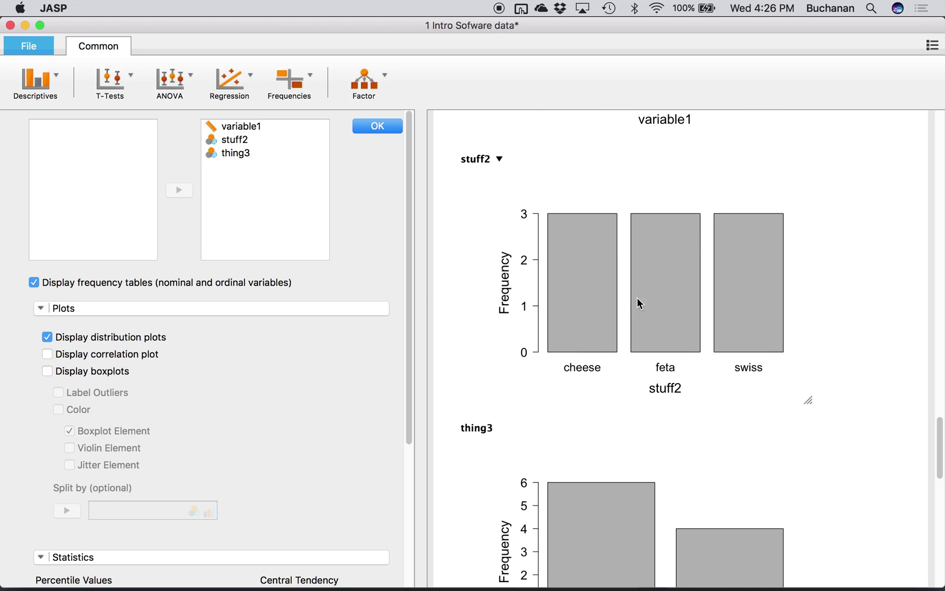
{"action": "scroll", "coordinate": [614, 344], "scroll_direction": "down", "scroll_amount": 1}
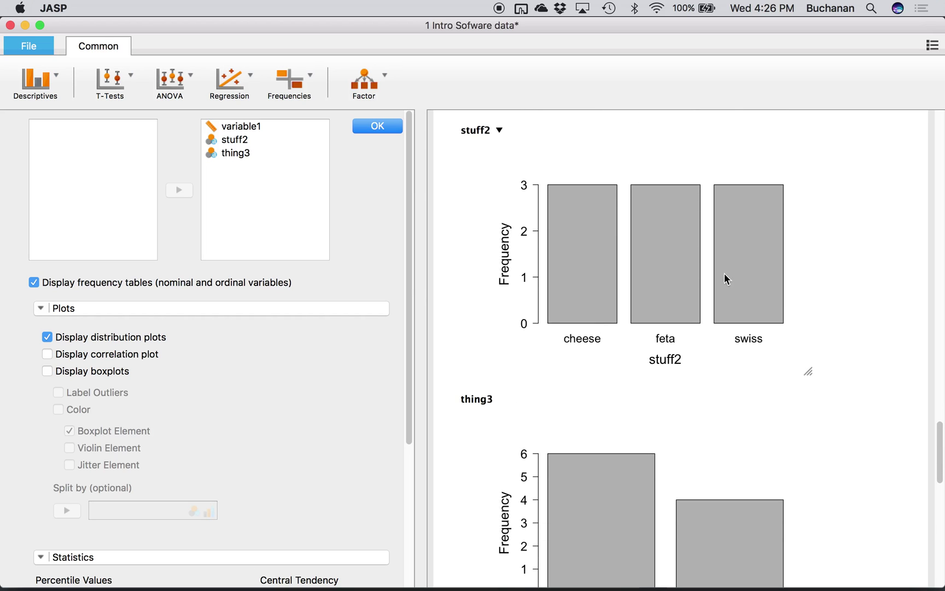
{"action": "scroll", "coordinate": [722, 280], "scroll_direction": "down", "scroll_amount": 5}
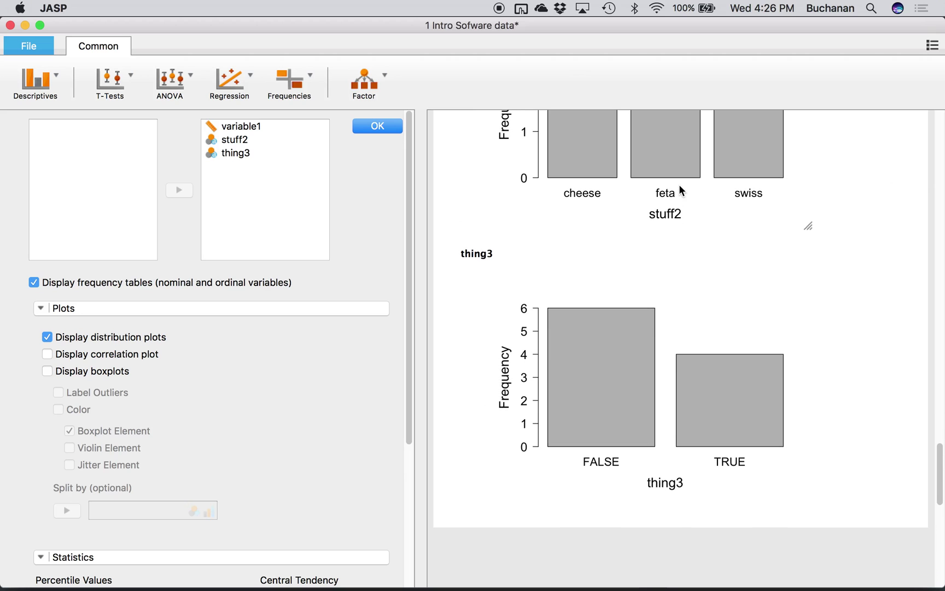
Scroll through the Word assignment, then return to the JASP analysis.
{"action": "mouse_move", "coordinate": [10, 588]}
{"action": "left_click", "coordinate": [299, 383]}
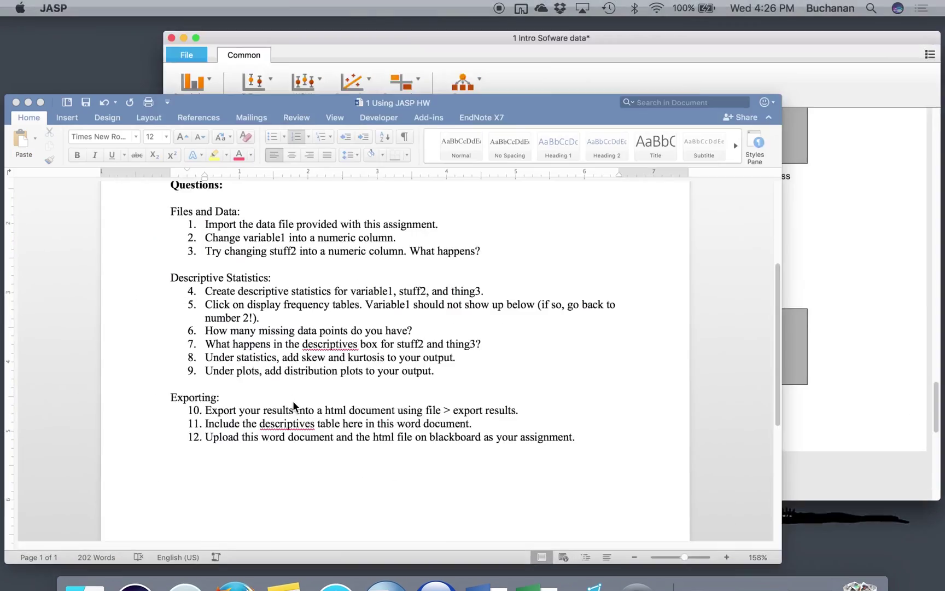
{"action": "scroll", "coordinate": [305, 359], "scroll_direction": "down", "scroll_amount": 3}
{"action": "scroll", "coordinate": [305, 358], "scroll_direction": "down", "scroll_amount": 2}
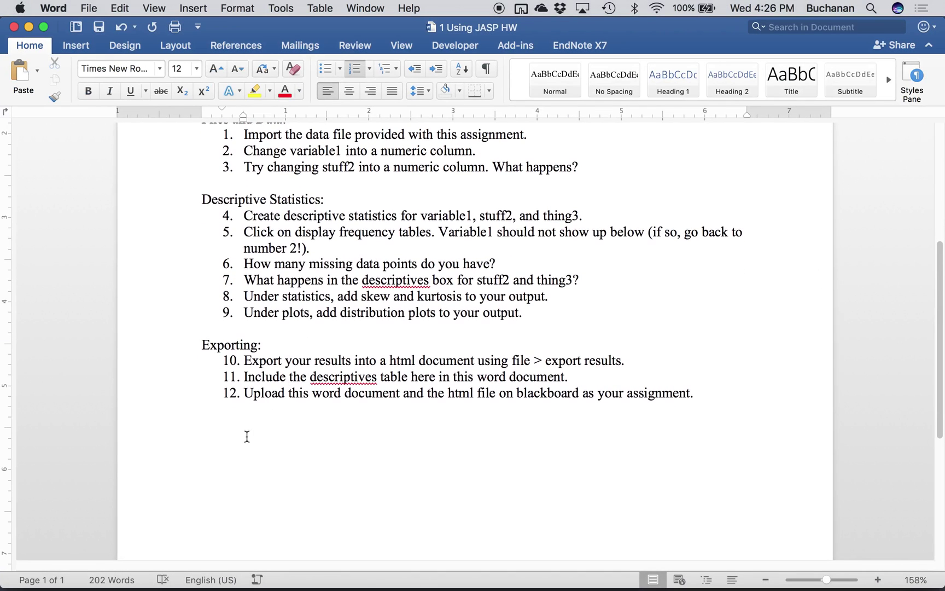
{"action": "mouse_move", "coordinate": [2, 588]}
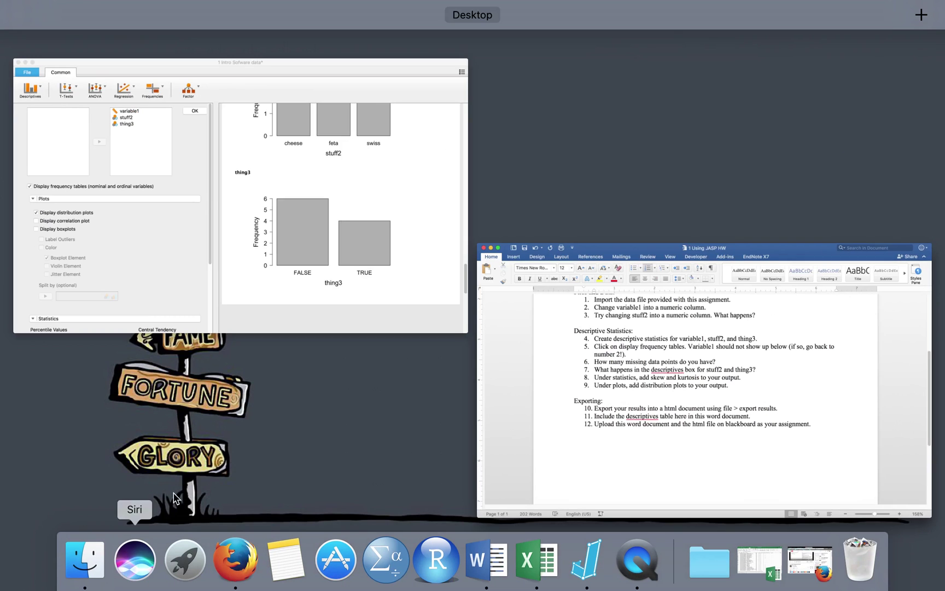
{"action": "left_click", "coordinate": [242, 315]}
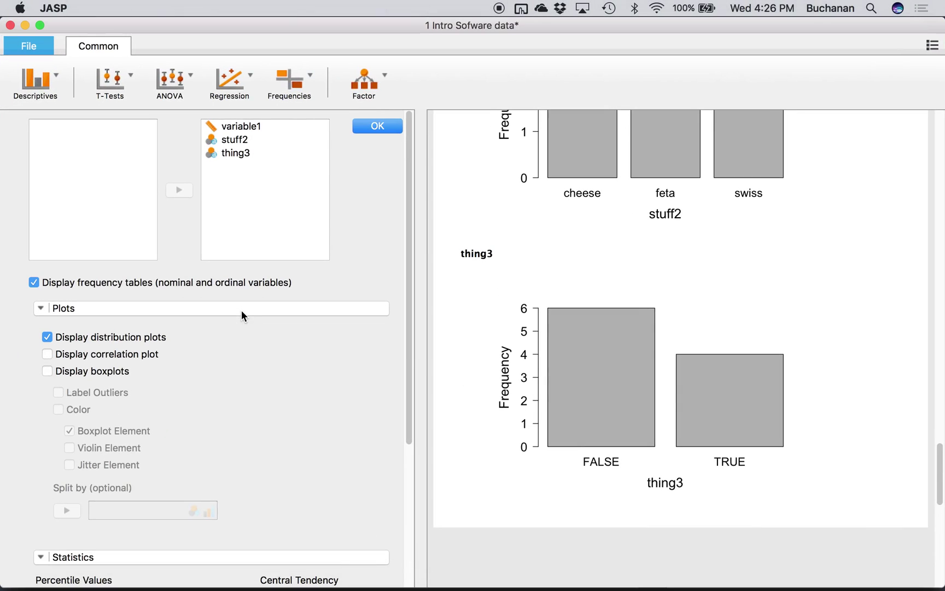
Export the results as an HTML file into Downloads, then open Finder.
{"action": "left_click", "coordinate": [29, 48]}
{"action": "left_click", "coordinate": [36, 188]}
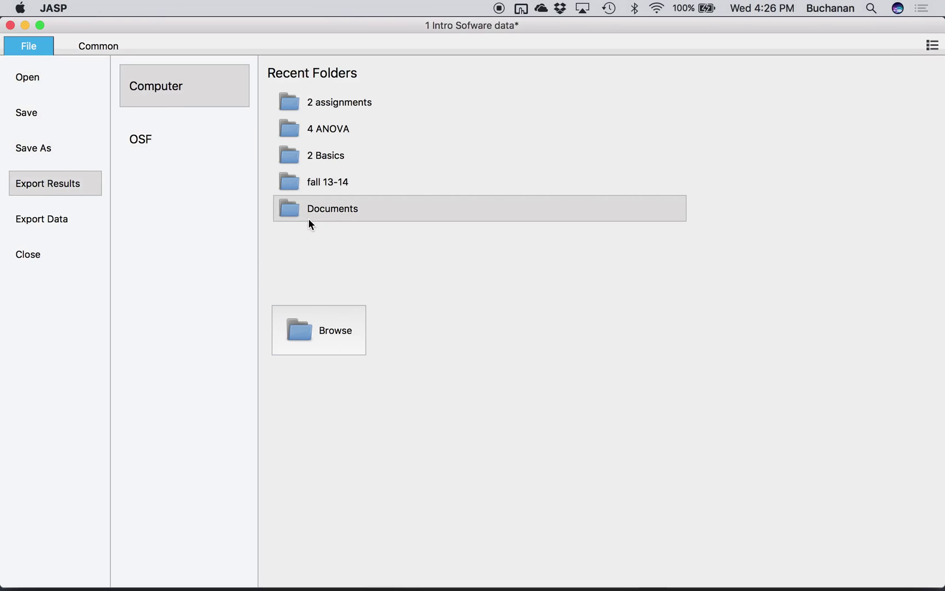
{"action": "left_click", "coordinate": [299, 333]}
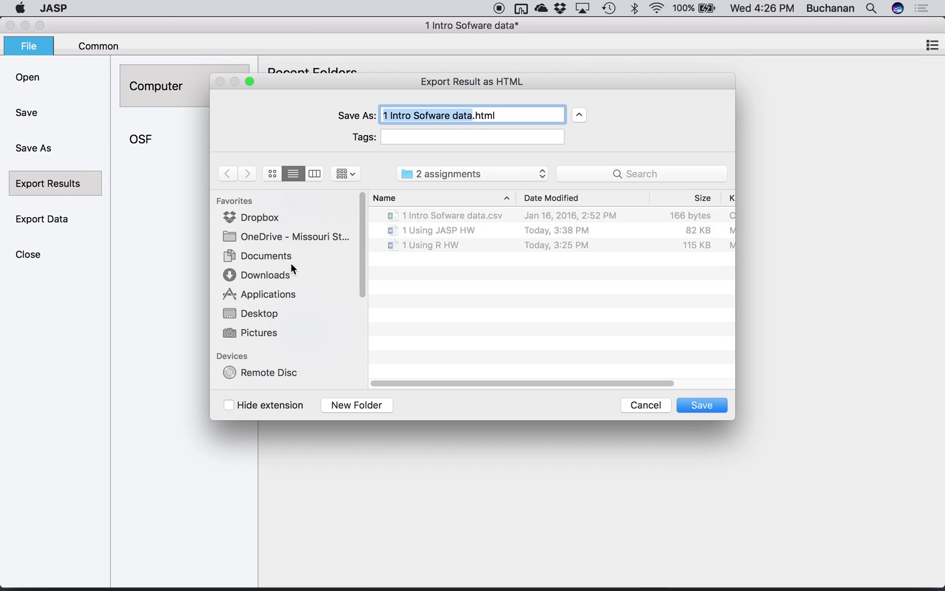
{"action": "left_click", "coordinate": [258, 280]}
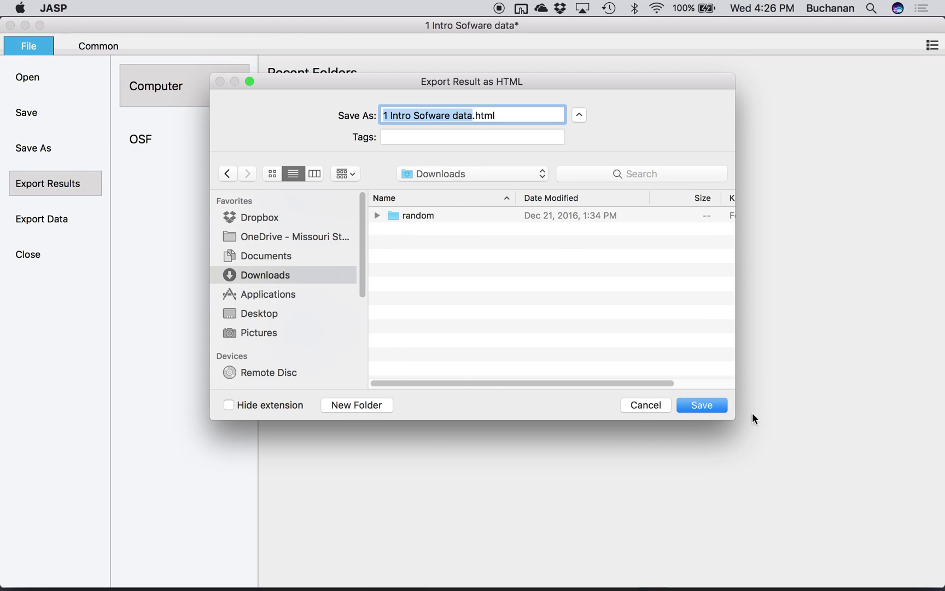
{"action": "left_click", "coordinate": [717, 404]}
{"action": "mouse_move", "coordinate": [163, 549]}
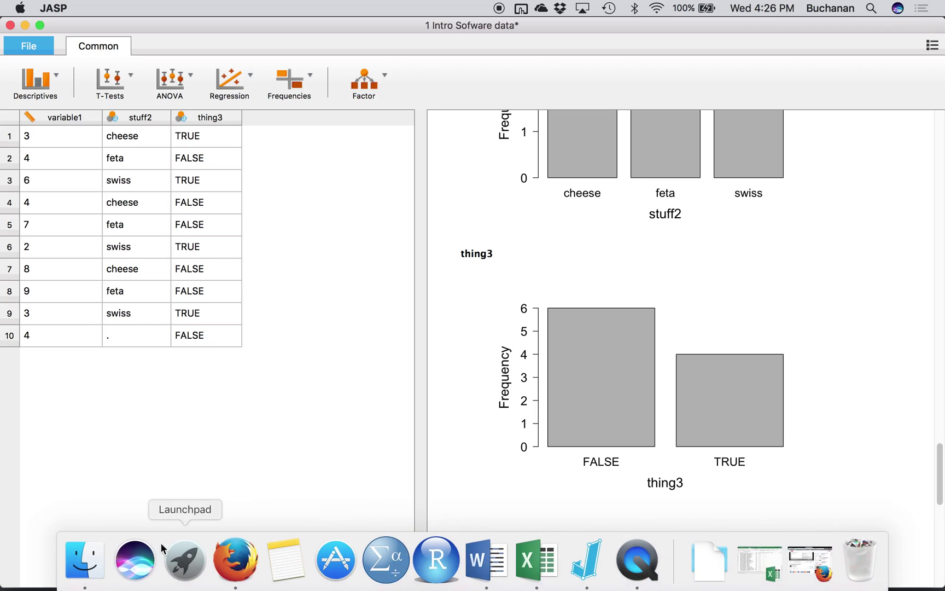
{"action": "left_click", "coordinate": [84, 556]}
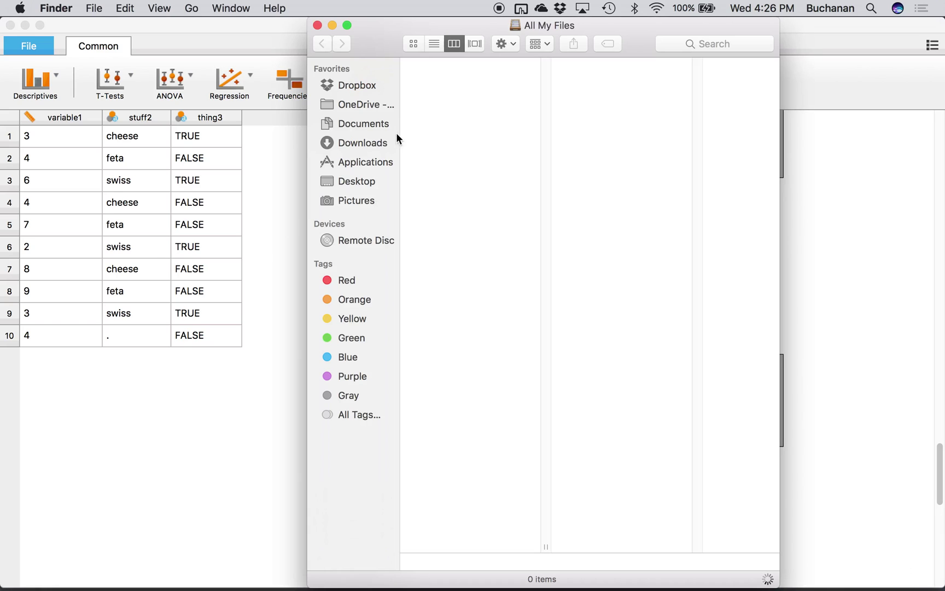
Open 1 Intro Sofware data.html from Downloads in Firefox, review its tables and plots, then close it.
{"action": "left_click", "coordinate": [375, 143]}
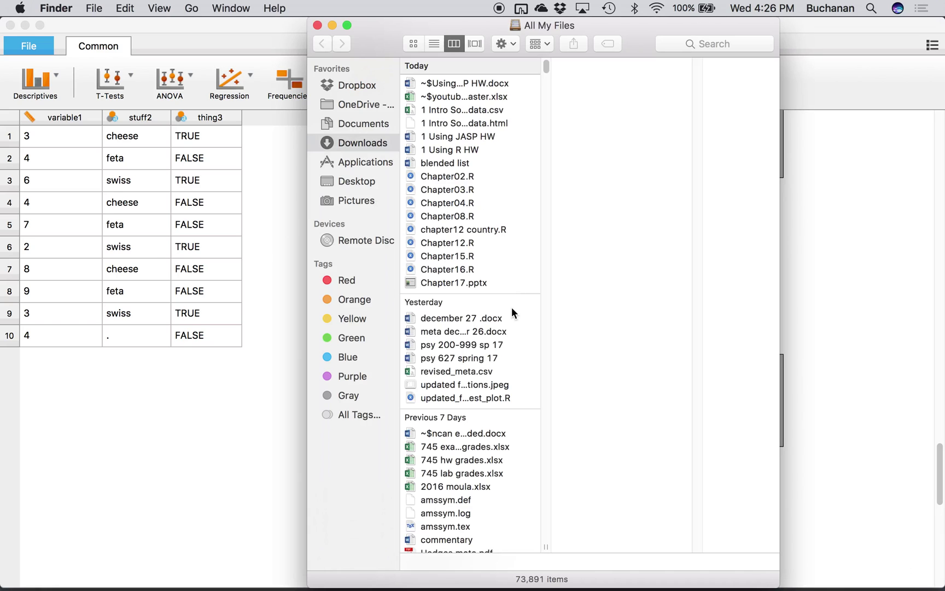
{"action": "double_click", "coordinate": [461, 64]}
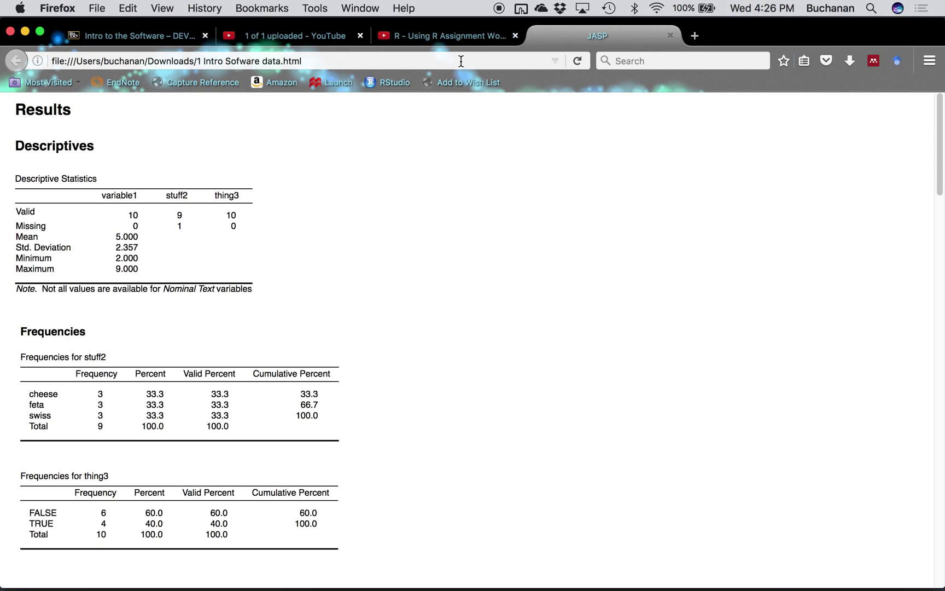
{"action": "left_click_drag", "start_coordinate": [16, 137], "coordinate": [267, 268]}
{"action": "left_click", "coordinate": [267, 268]}
{"action": "scroll", "coordinate": [266, 268], "scroll_direction": "down", "scroll_amount": 15}
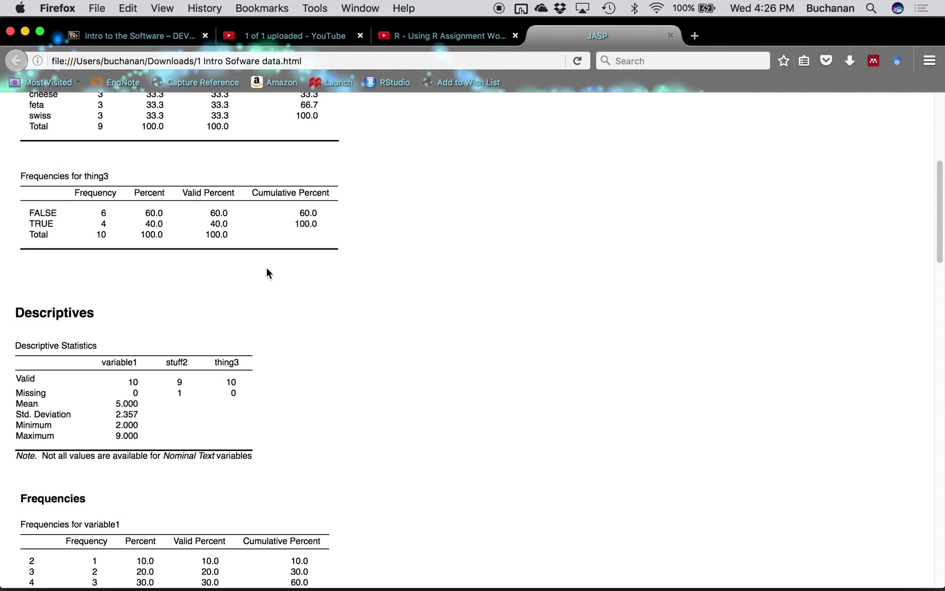
{"action": "scroll", "coordinate": [267, 272], "scroll_direction": "down", "scroll_amount": 12}
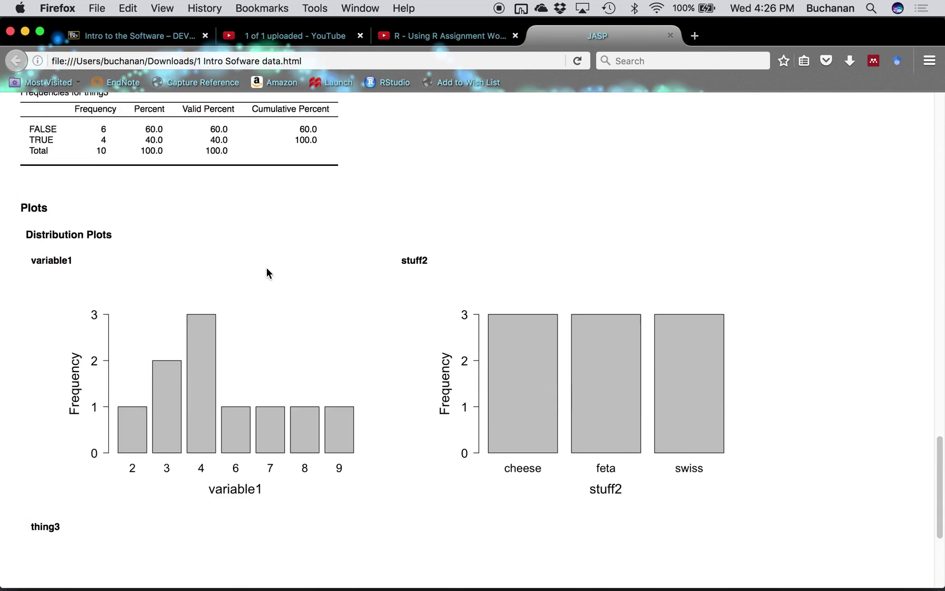
{"action": "scroll", "coordinate": [267, 272], "scroll_direction": "up", "scroll_amount": 9}
{"action": "scroll", "coordinate": [267, 272], "scroll_direction": "up", "scroll_amount": 15}
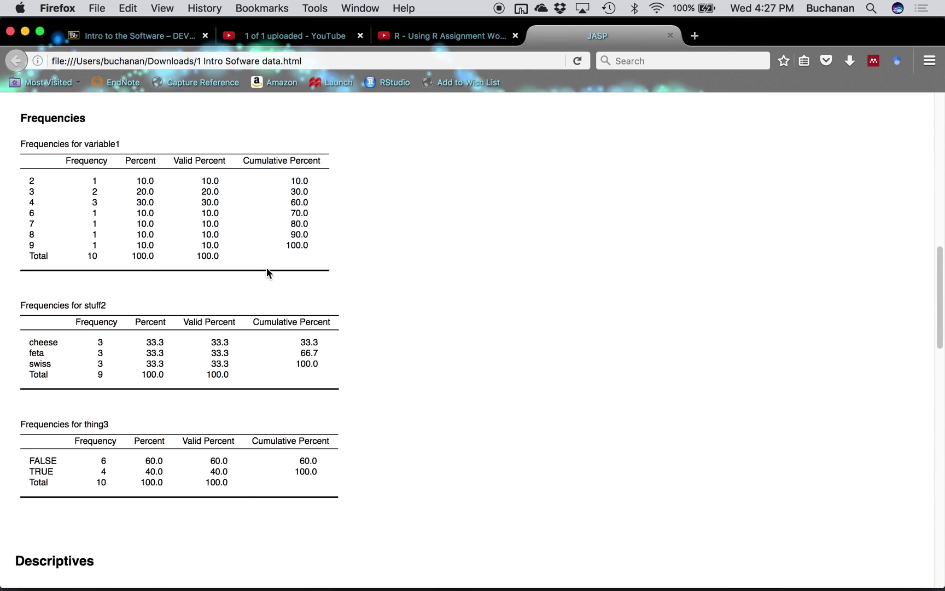
{"action": "scroll", "coordinate": [268, 272], "scroll_direction": "up", "scroll_amount": 3}
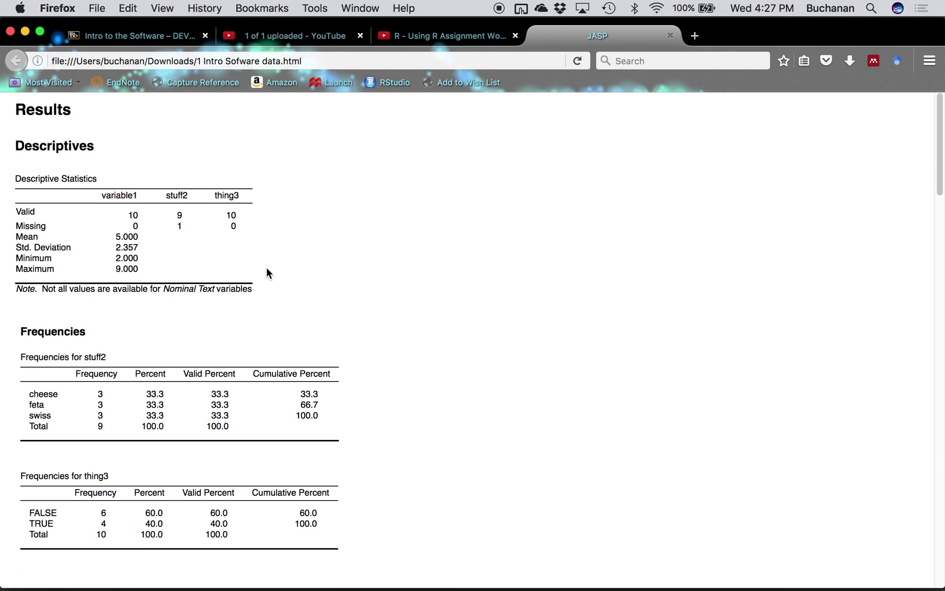
{"action": "scroll", "coordinate": [267, 272], "scroll_direction": "down", "scroll_amount": 10}
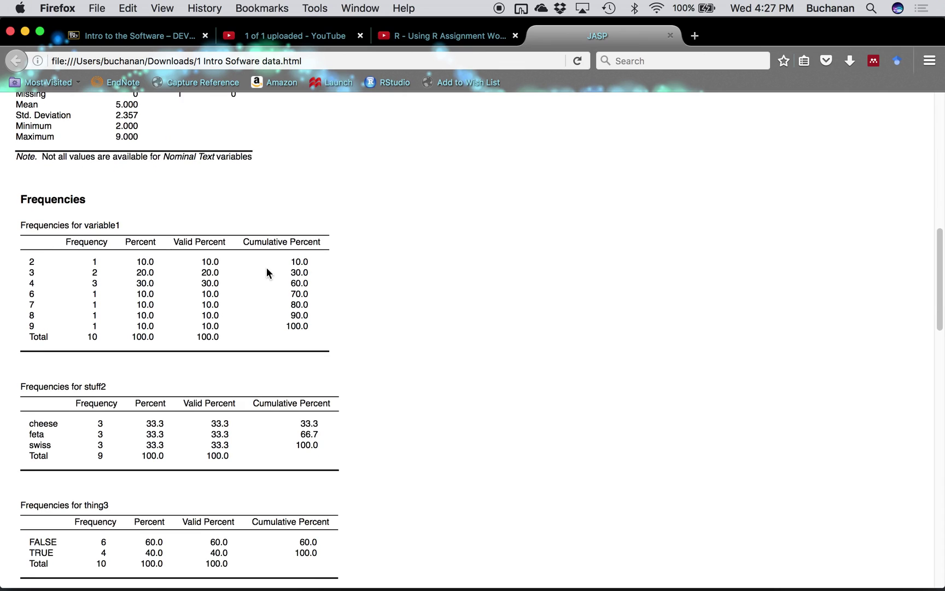
{"action": "scroll", "coordinate": [267, 272], "scroll_direction": "down", "scroll_amount": 10}
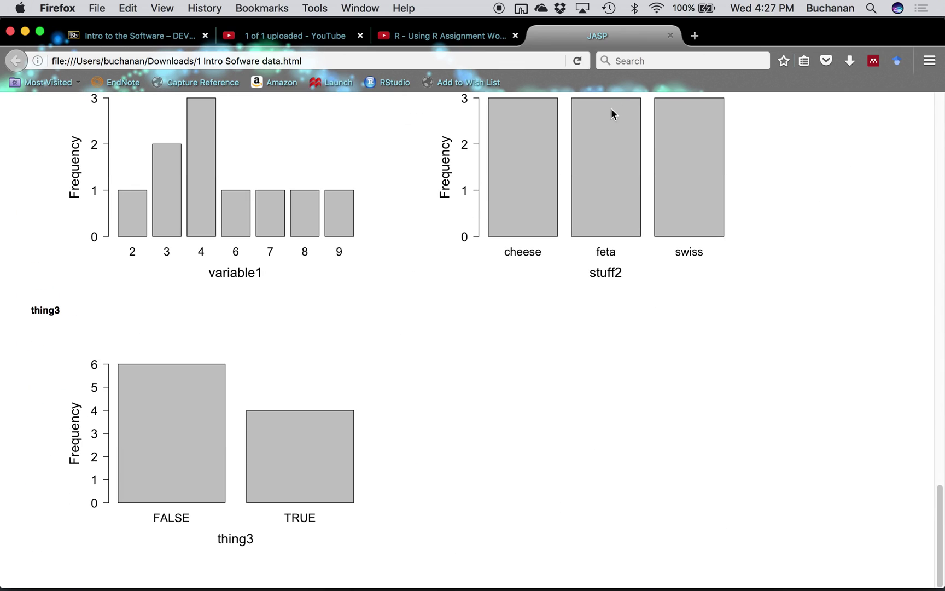
{"action": "left_click", "coordinate": [670, 36]}
Remove the two outdated Descriptives analyses from the JASP results.
{"action": "key", "text": "ctrl+Up"}
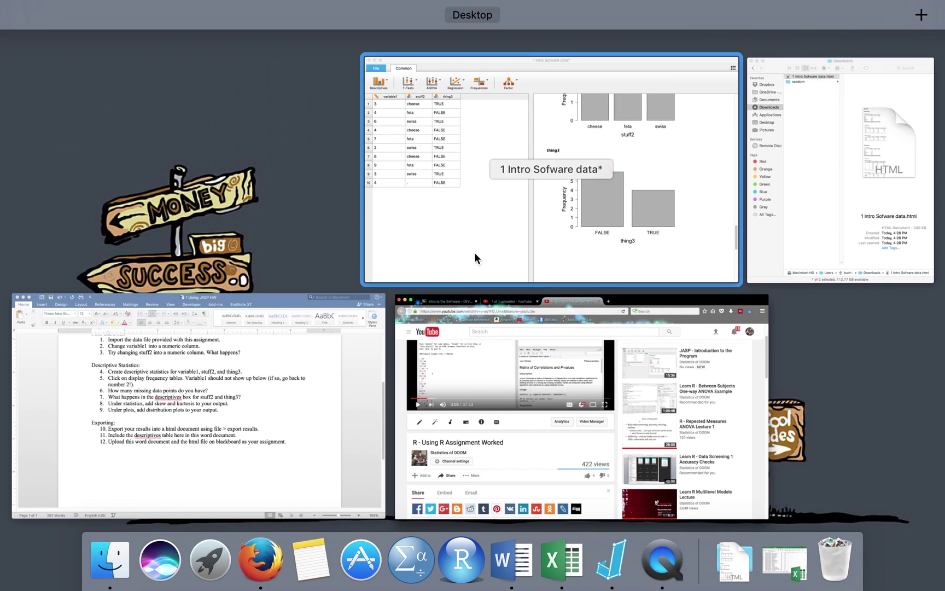
{"action": "left_click", "coordinate": [475, 255]}
{"action": "scroll", "coordinate": [581, 295], "scroll_direction": "up", "scroll_amount": 15}
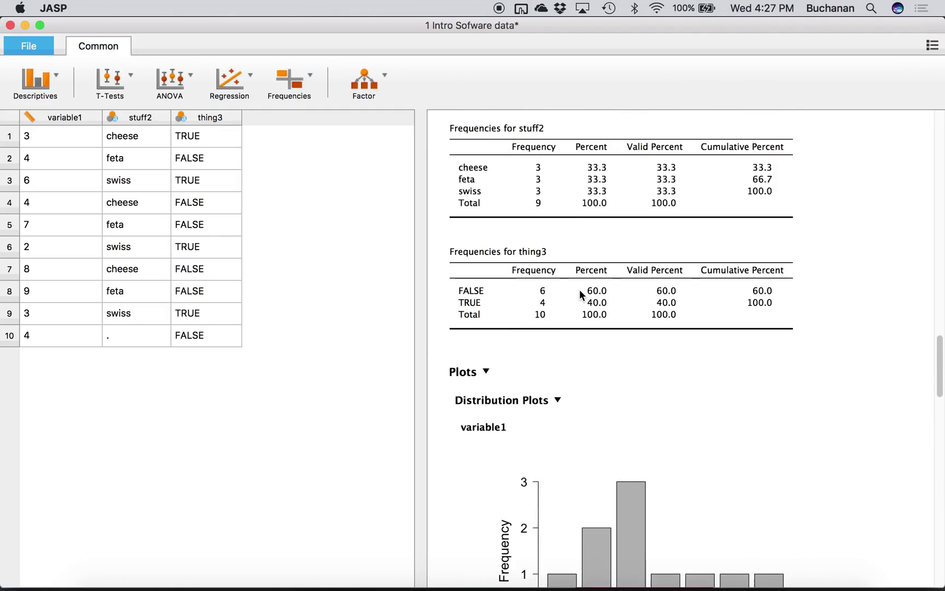
{"action": "scroll", "coordinate": [579, 289], "scroll_direction": "up", "scroll_amount": 2}
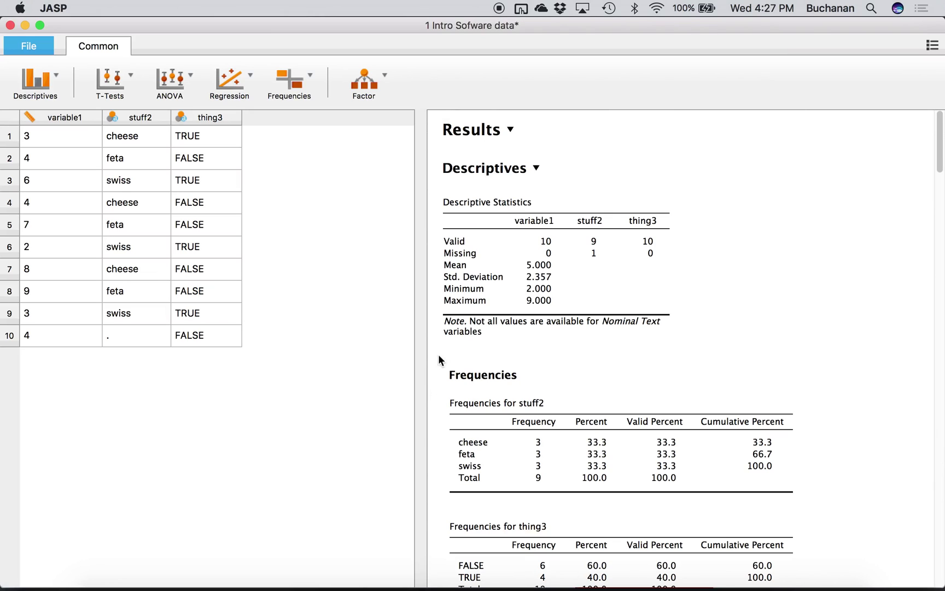
{"action": "left_click", "coordinate": [538, 169]}
{"action": "left_click", "coordinate": [538, 170]}
{"action": "left_click", "coordinate": [538, 171]}
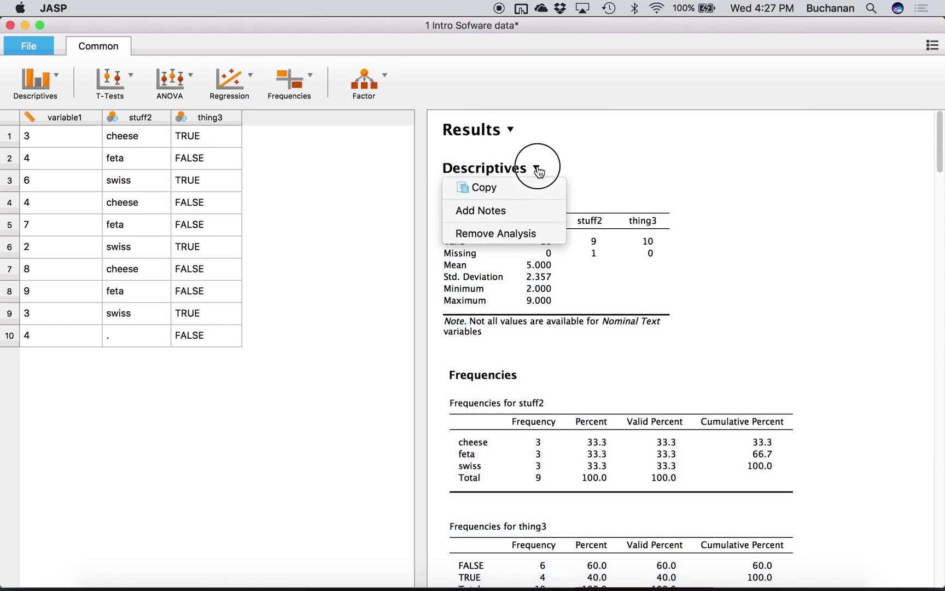
{"action": "left_click", "coordinate": [533, 234]}
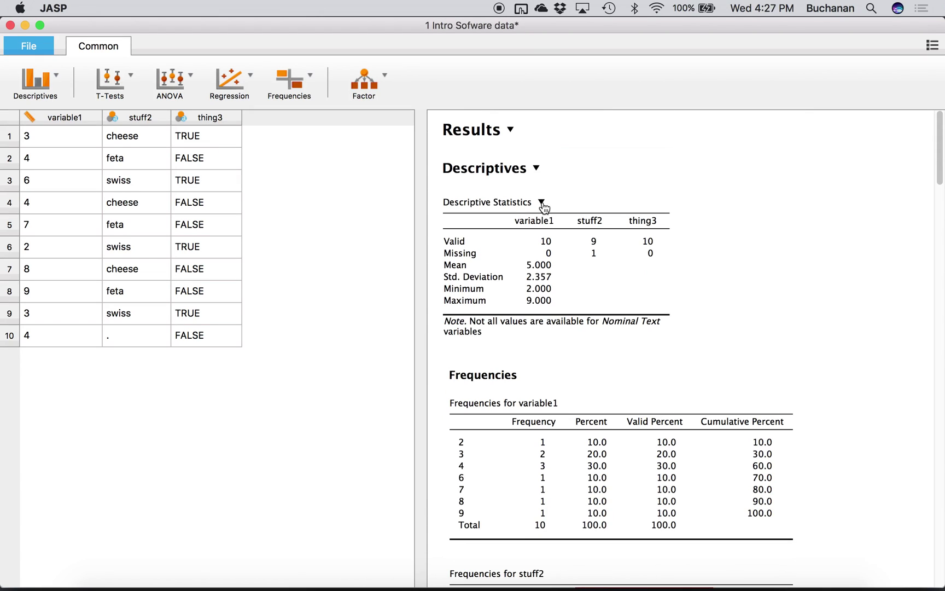
{"action": "left_click", "coordinate": [538, 170]}
{"action": "left_click", "coordinate": [521, 233]}
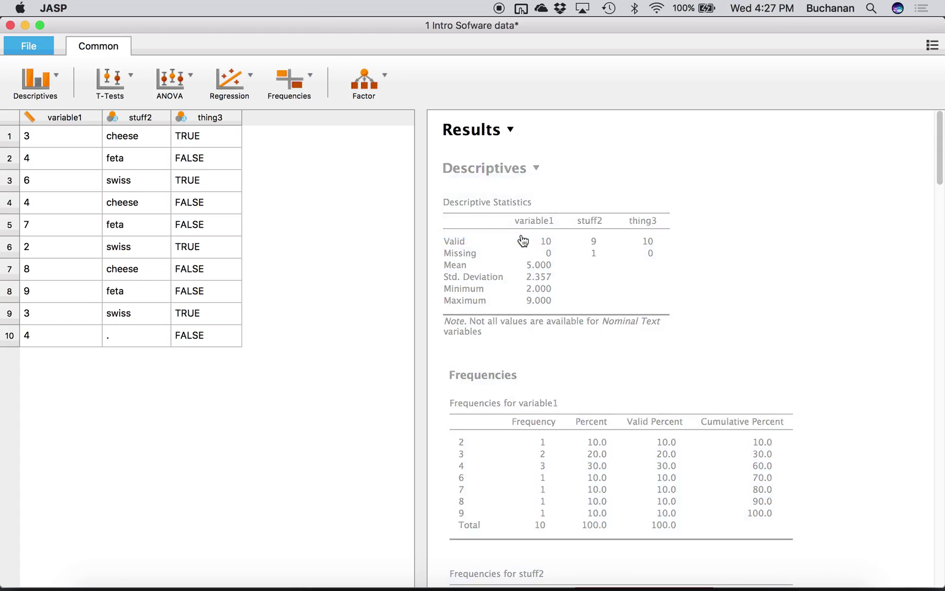
{"action": "scroll", "coordinate": [524, 241], "scroll_direction": "down", "scroll_amount": 20}
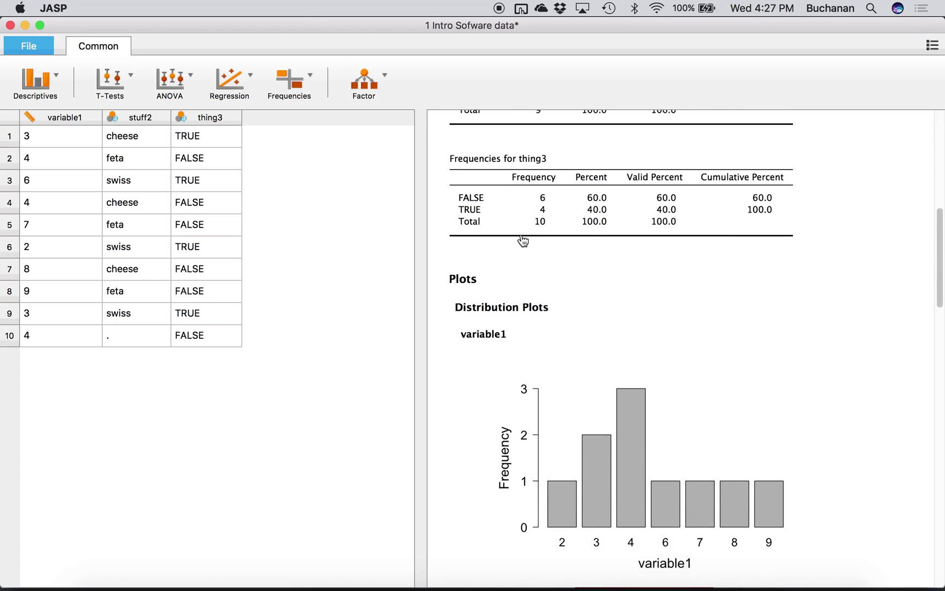
{"action": "scroll", "coordinate": [523, 241], "scroll_direction": "up", "scroll_amount": 20}
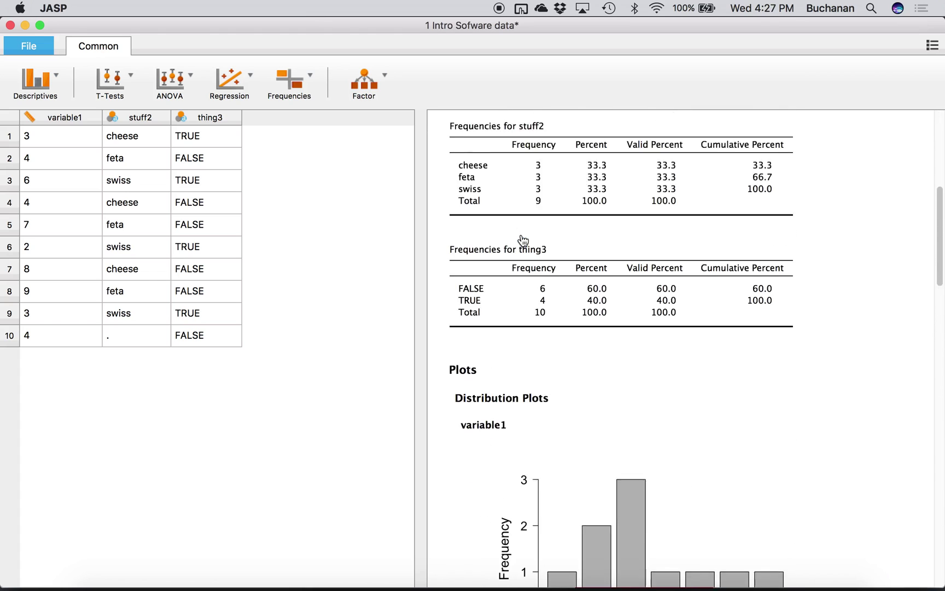
Copy the remaining Descriptives analysis with skewness and kurtosis.
{"action": "left_click", "coordinate": [537, 168]}
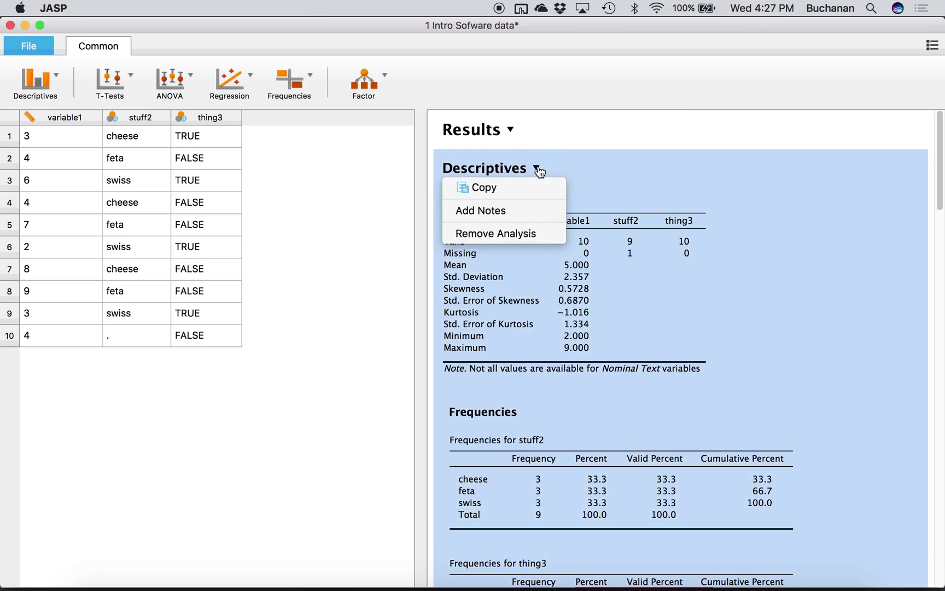
{"action": "left_click", "coordinate": [547, 187]}
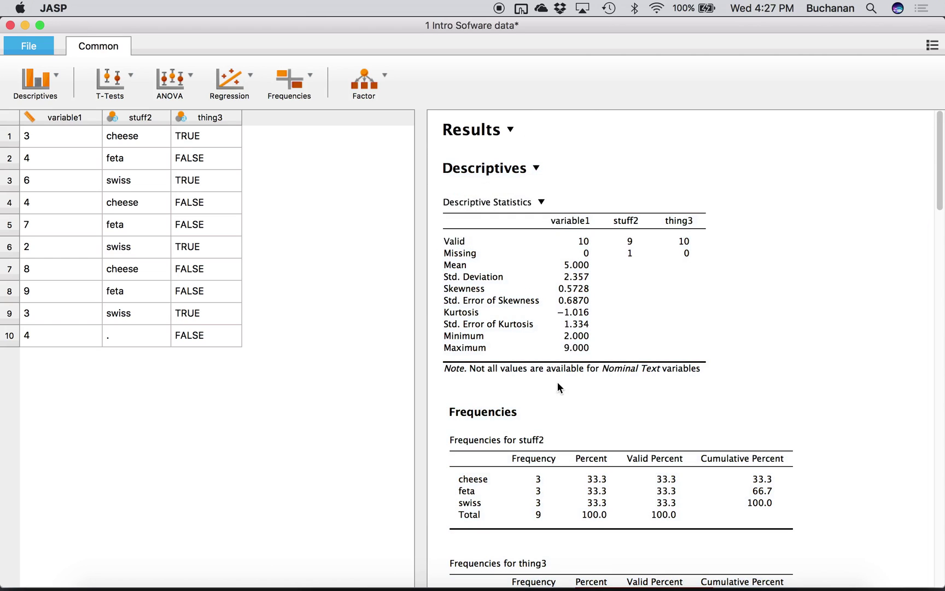
{"action": "scroll", "coordinate": [557, 386], "scroll_direction": "down", "scroll_amount": 18}
{"action": "scroll", "coordinate": [557, 381], "scroll_direction": "down", "scroll_amount": 5}
{"action": "scroll", "coordinate": [557, 381], "scroll_direction": "up", "scroll_amount": 4}
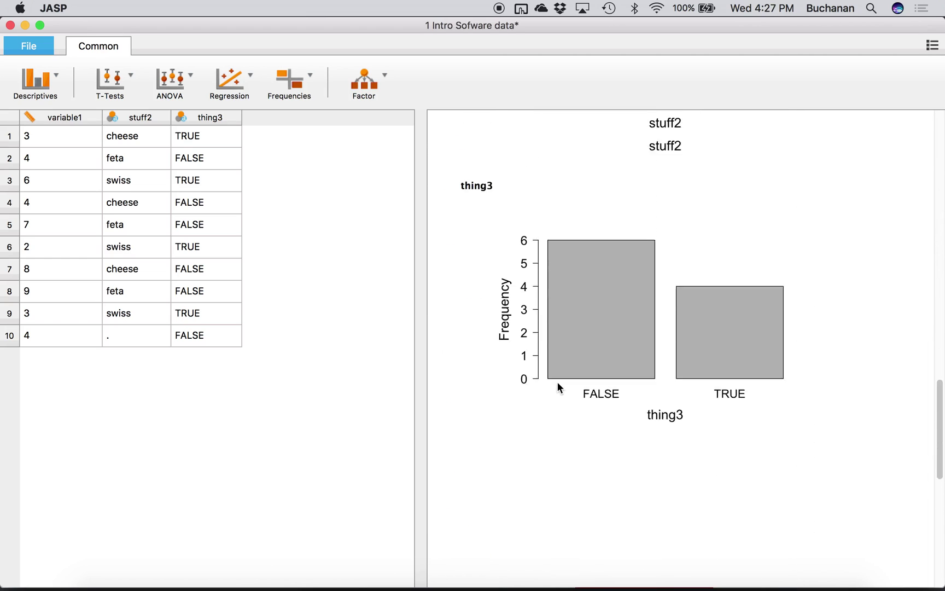
{"action": "scroll", "coordinate": [544, 328], "scroll_direction": "up", "scroll_amount": 10}
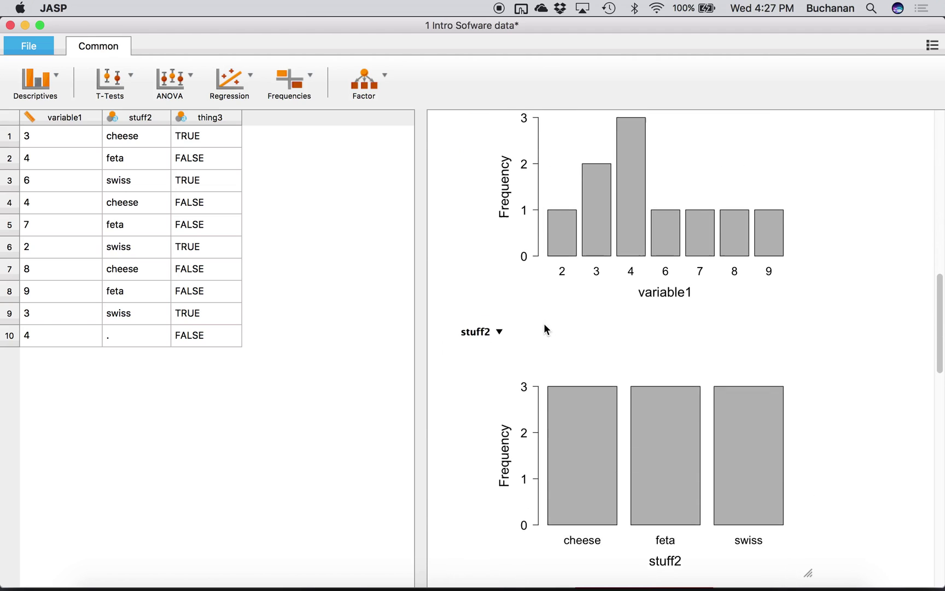
{"action": "key", "text": "ctrl+Up"}
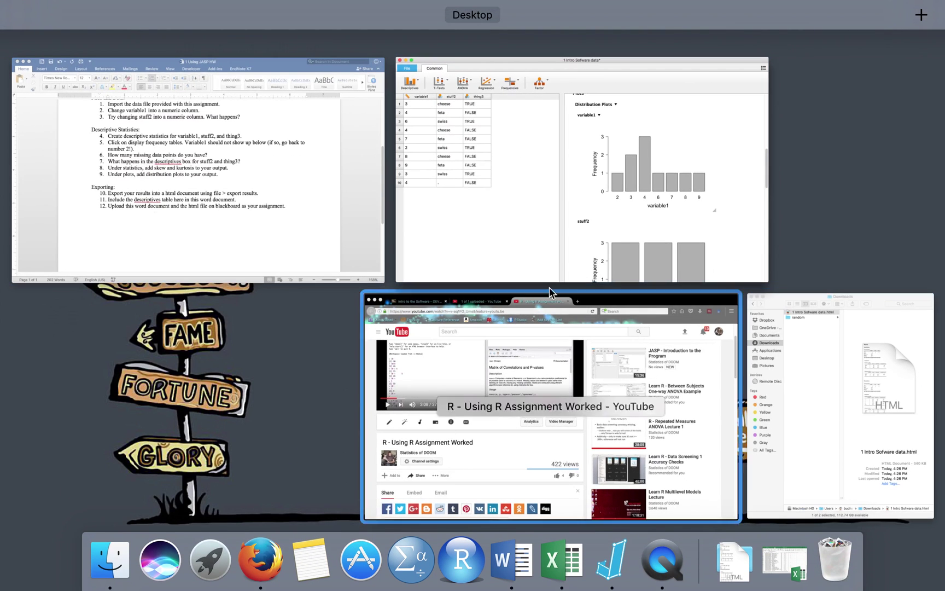
Copy the Descriptive Statistics table from the JASP results using its options menu.
{"action": "left_click", "coordinate": [366, 215]}
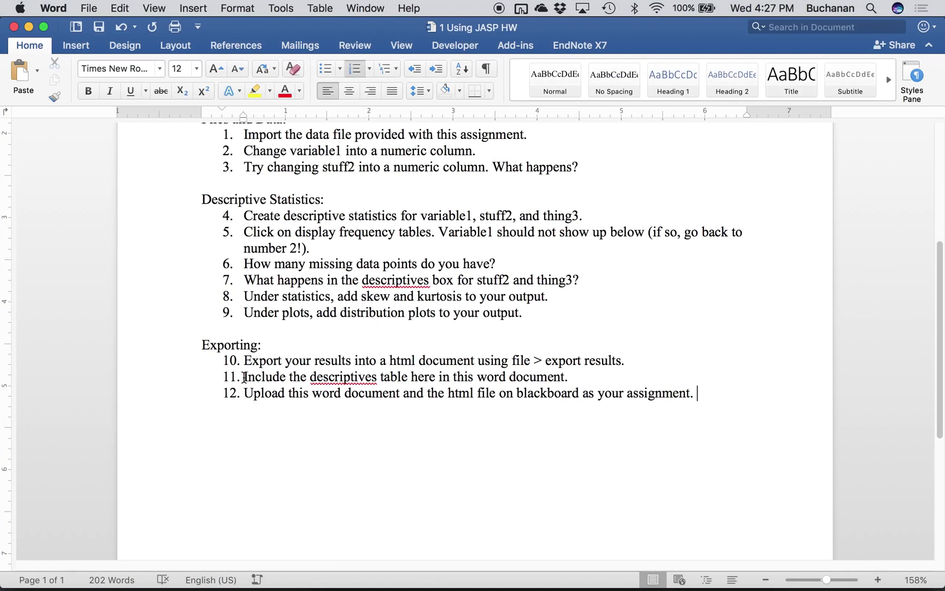
{"action": "key", "text": "ctrl+Up"}
{"action": "left_click", "coordinate": [628, 217]}
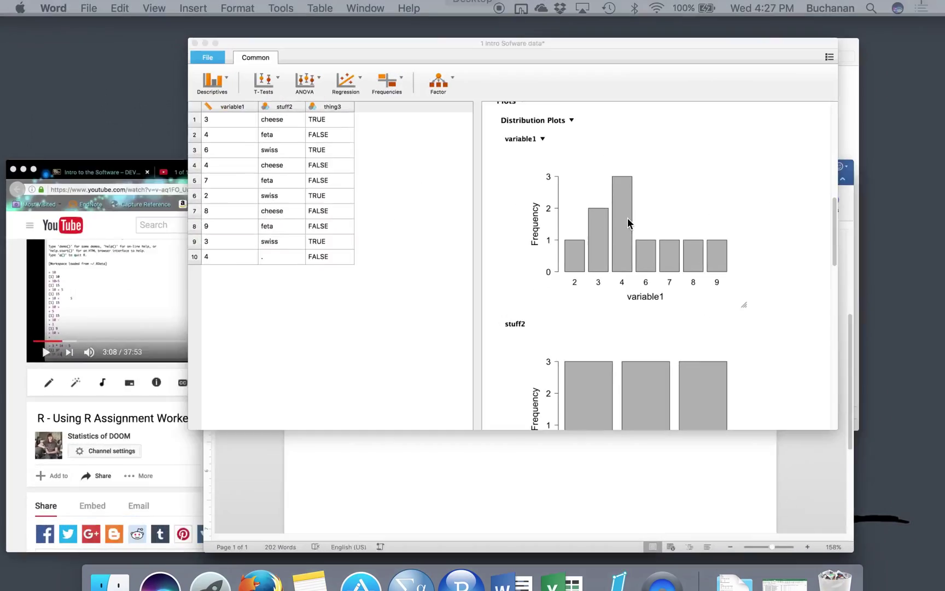
{"action": "scroll", "coordinate": [703, 247], "scroll_direction": "up", "scroll_amount": 10}
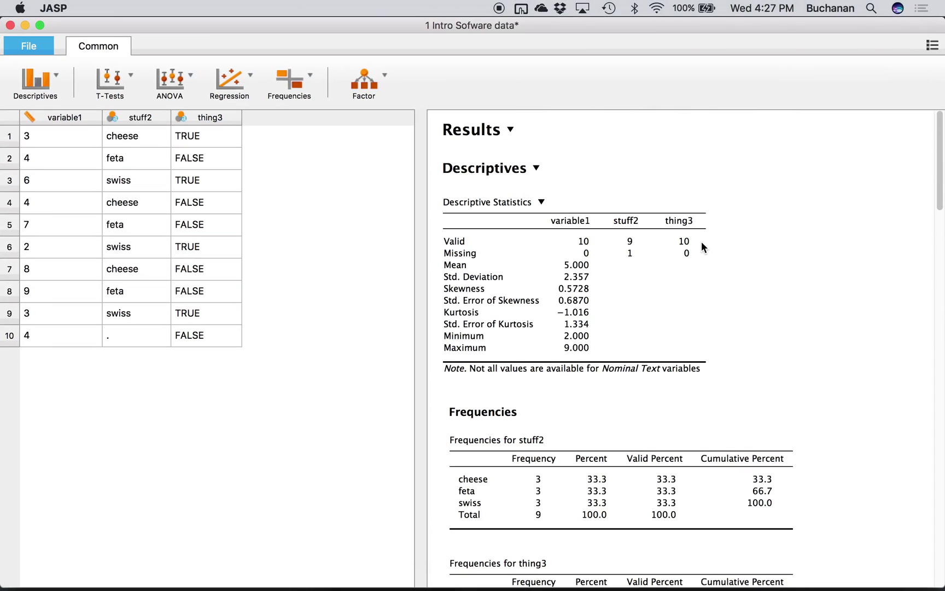
{"action": "left_click", "coordinate": [543, 204]}
{"action": "left_click", "coordinate": [500, 220]}
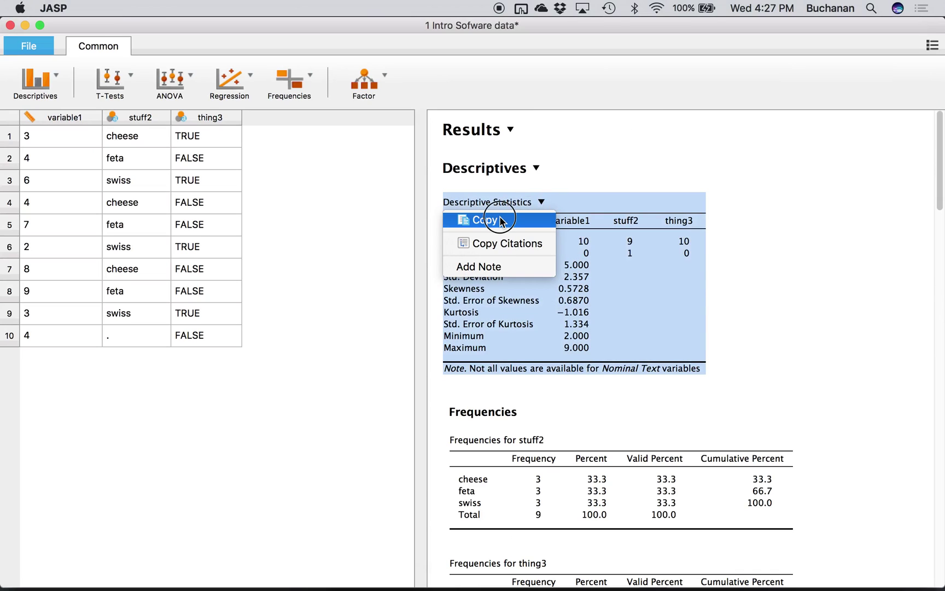
Return to the Word assignment and place the cursor below item 12.
{"action": "key", "text": "ctrl+Up"}
{"action": "left_click", "coordinate": [520, 416]}
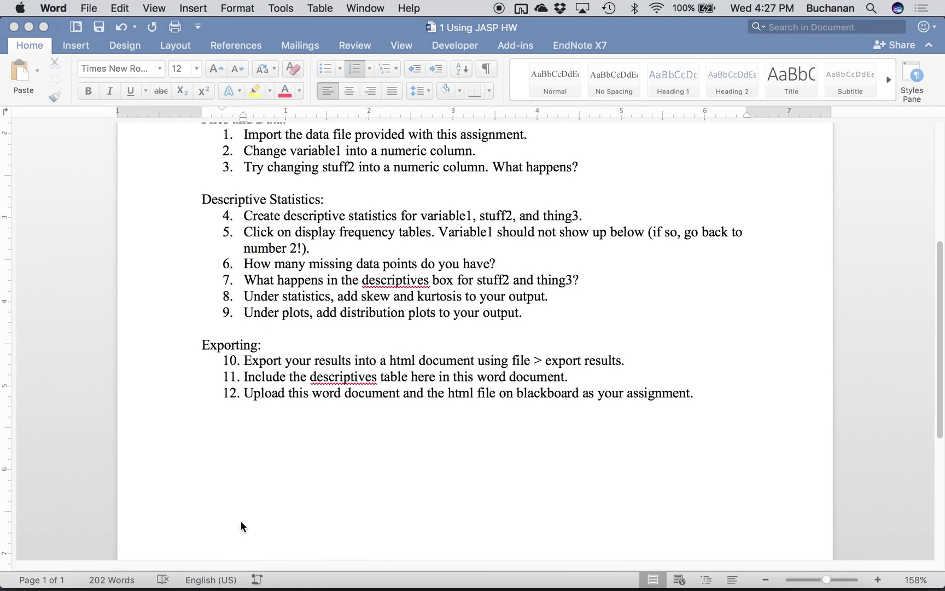
{"action": "left_click", "coordinate": [257, 450]}
Paste the skewness/kurtosis Descriptive Statistics table under question 12 and scroll to review it.
{"action": "key", "text": "super+v"}
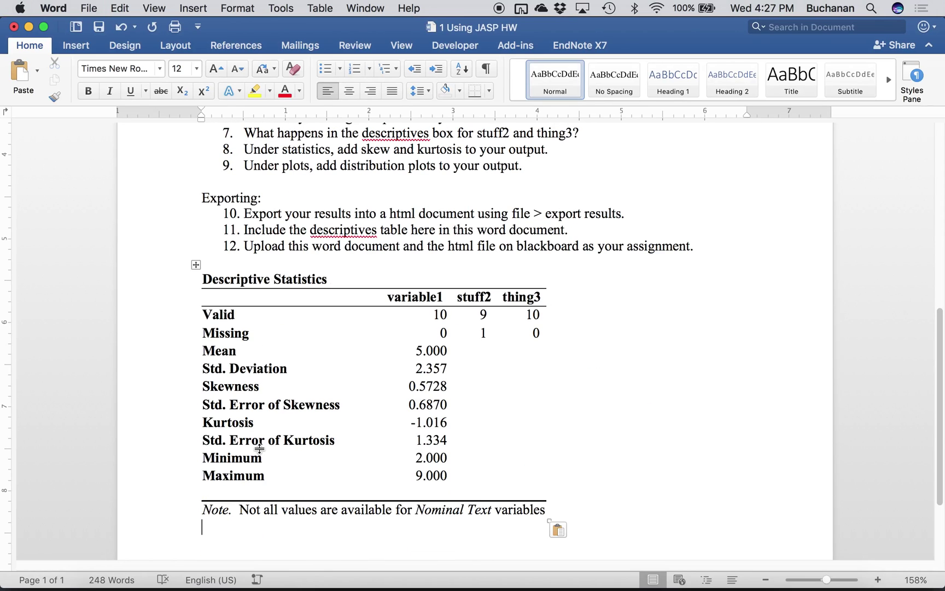
{"action": "scroll", "coordinate": [260, 452], "scroll_direction": "up", "scroll_amount": 1}
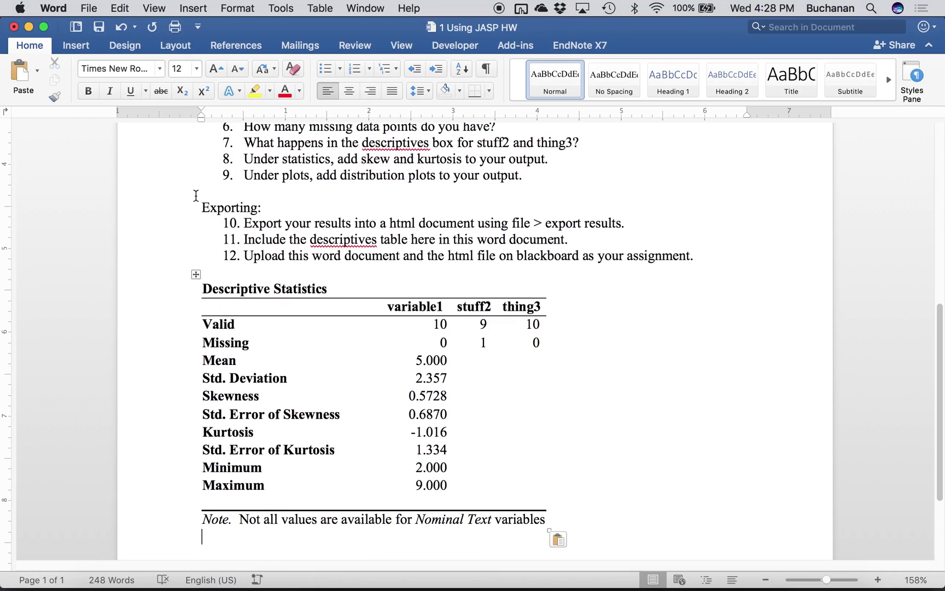
{"action": "left_click_drag", "start_coordinate": [252, 256], "coordinate": [591, 271]}
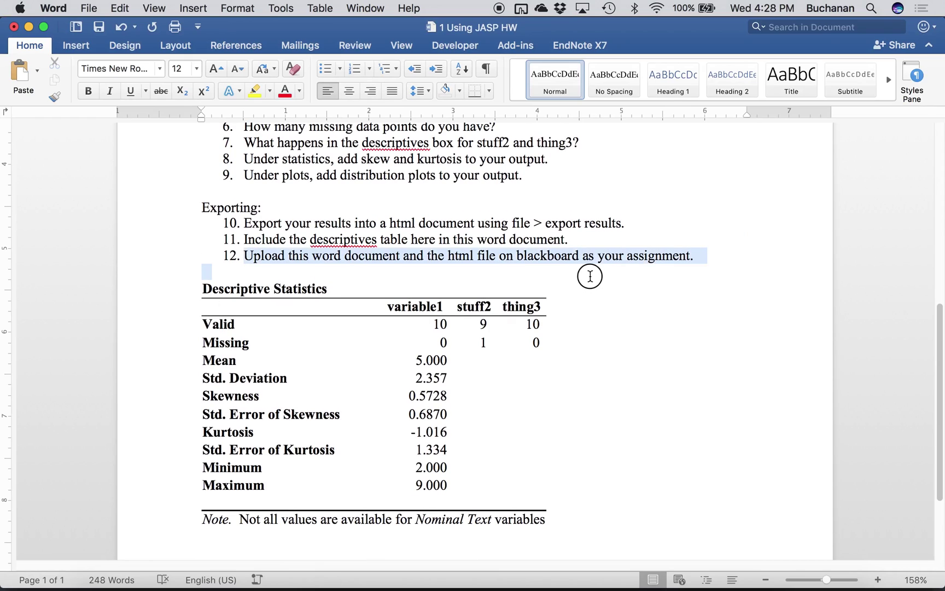
{"action": "left_click", "coordinate": [625, 404]}
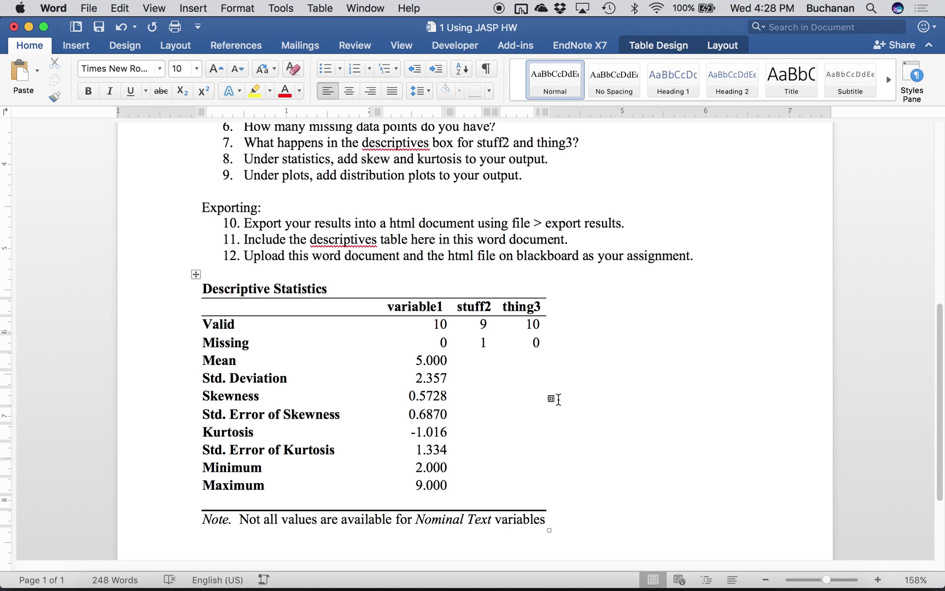
{"action": "scroll", "coordinate": [569, 383], "scroll_direction": "up", "scroll_amount": 5}
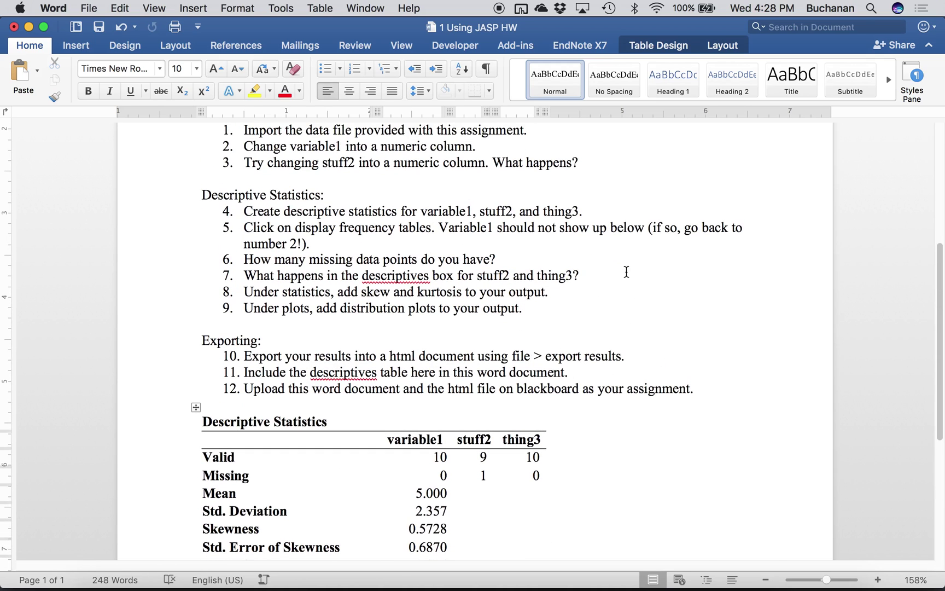
{"action": "scroll", "coordinate": [518, 243], "scroll_direction": "up", "scroll_amount": 4}
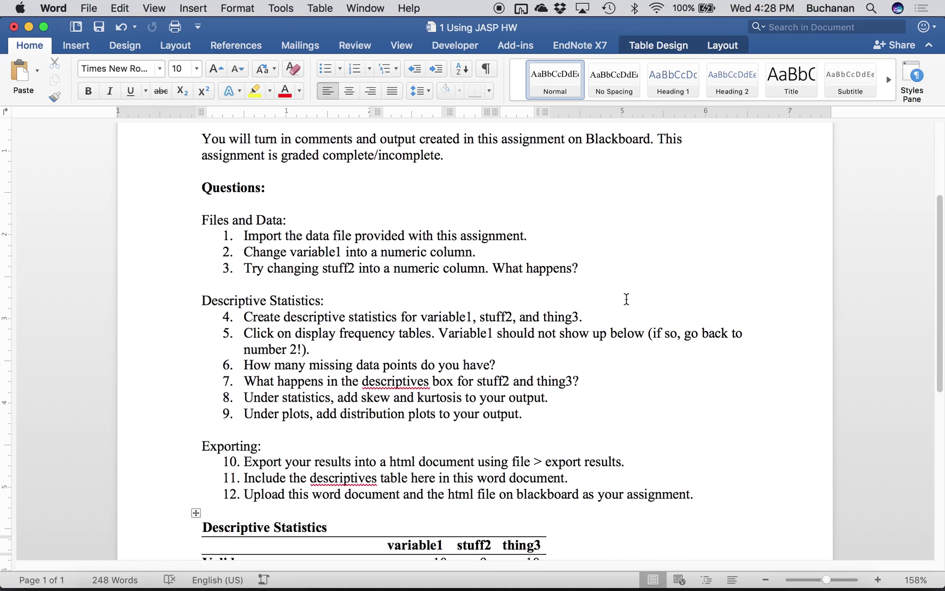
{"action": "scroll", "coordinate": [627, 299], "scroll_direction": "down", "scroll_amount": 13}
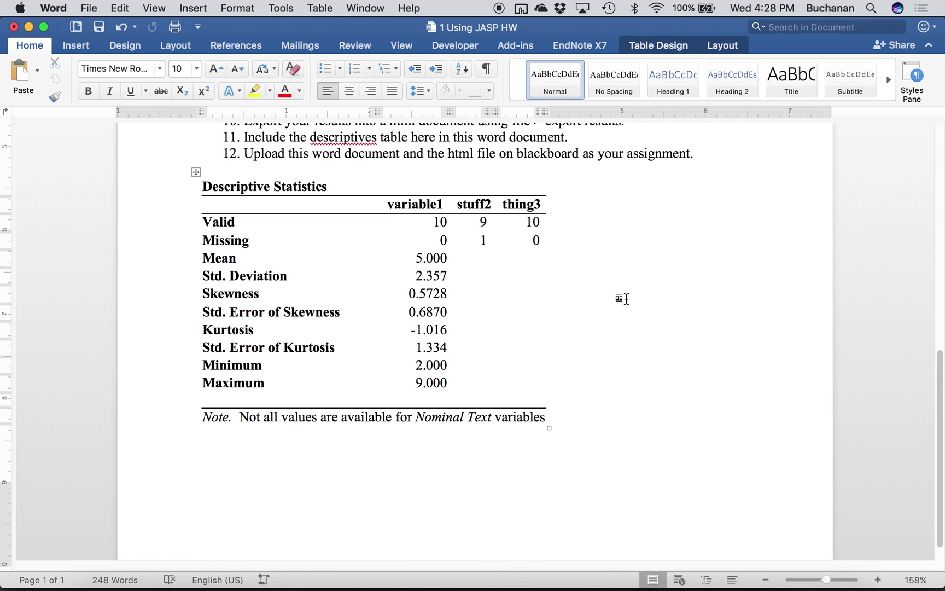
{"action": "scroll", "coordinate": [625, 296], "scroll_direction": "up", "scroll_amount": 2}
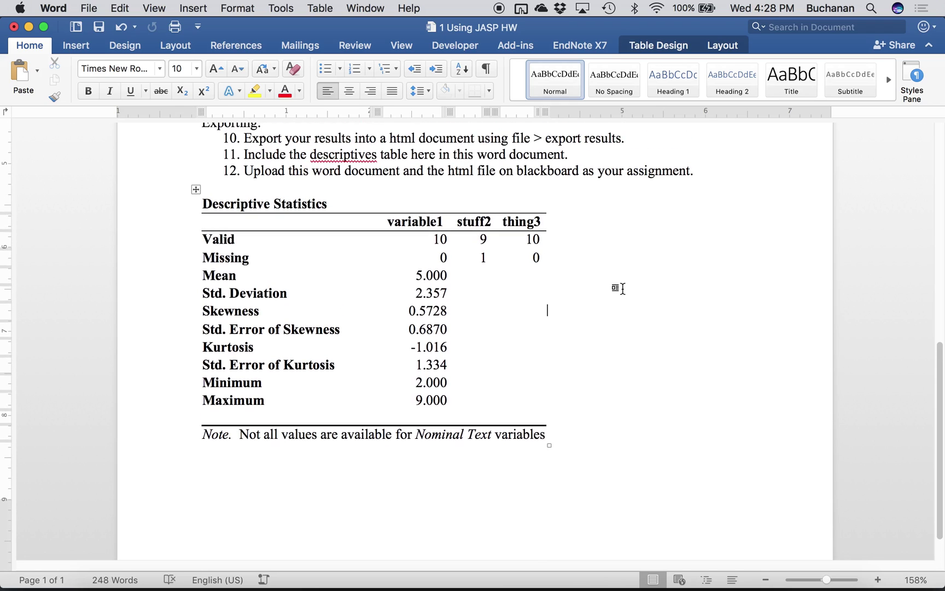